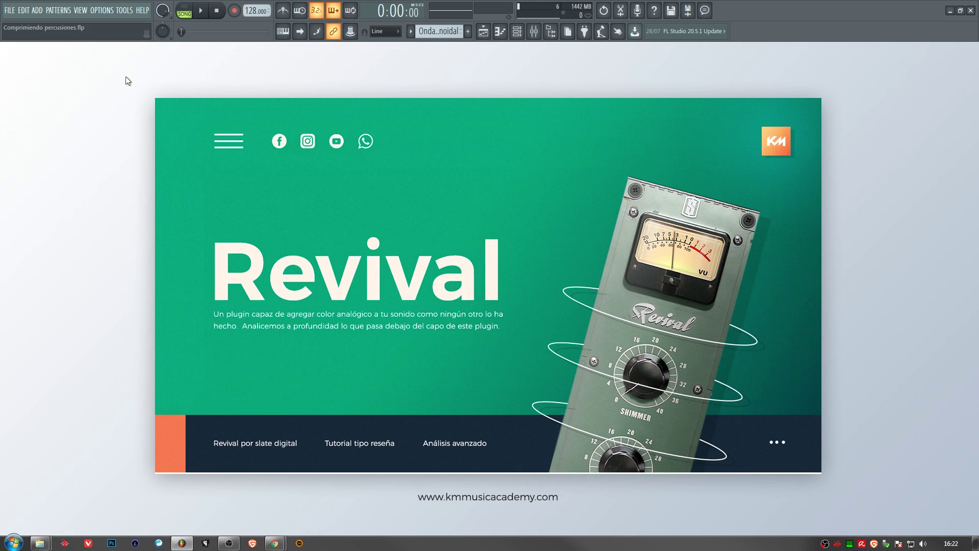
Step: Set the workspace background to the 1-Historia-revival image from the Revival analisis avanzado folder
click(105, 11)
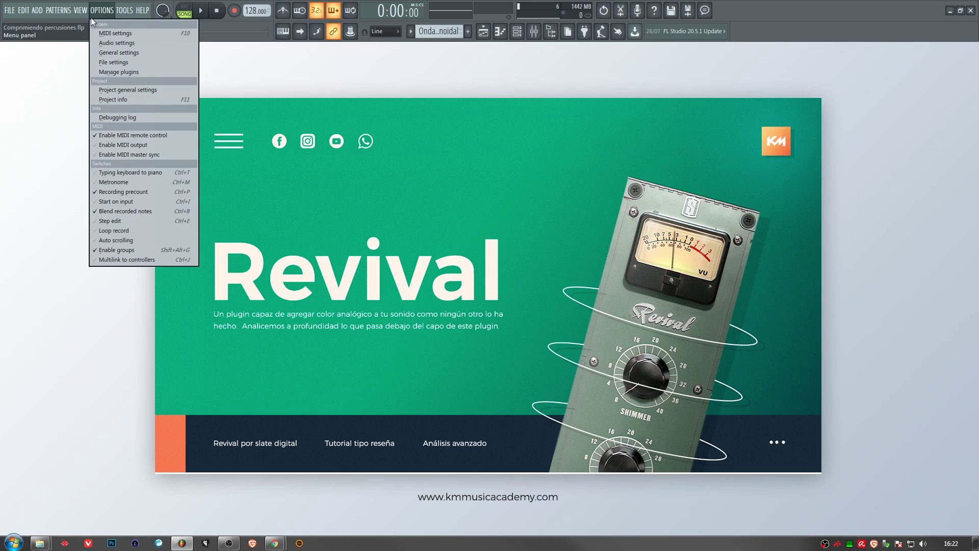
click(65, 87)
click(80, 10)
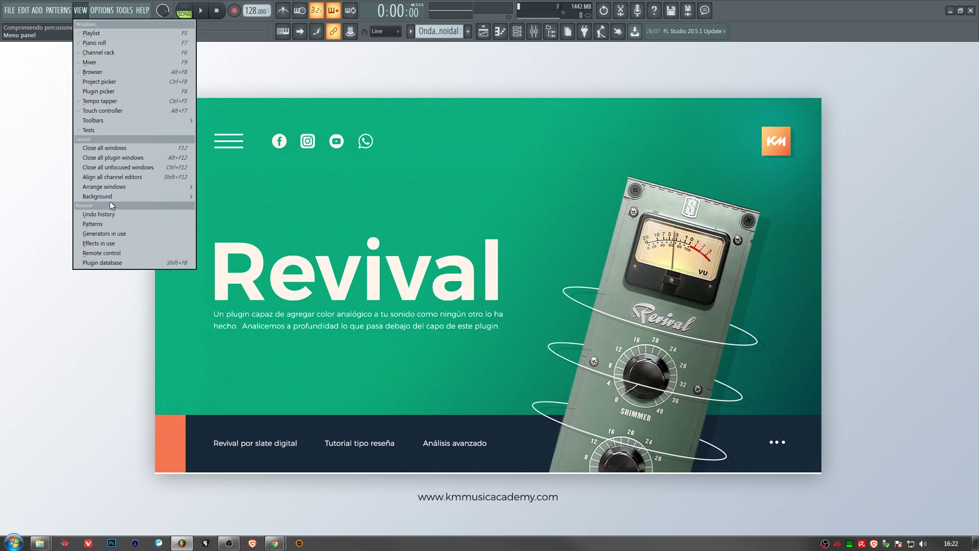
mouse_move(149, 196)
click(217, 196)
click(171, 72)
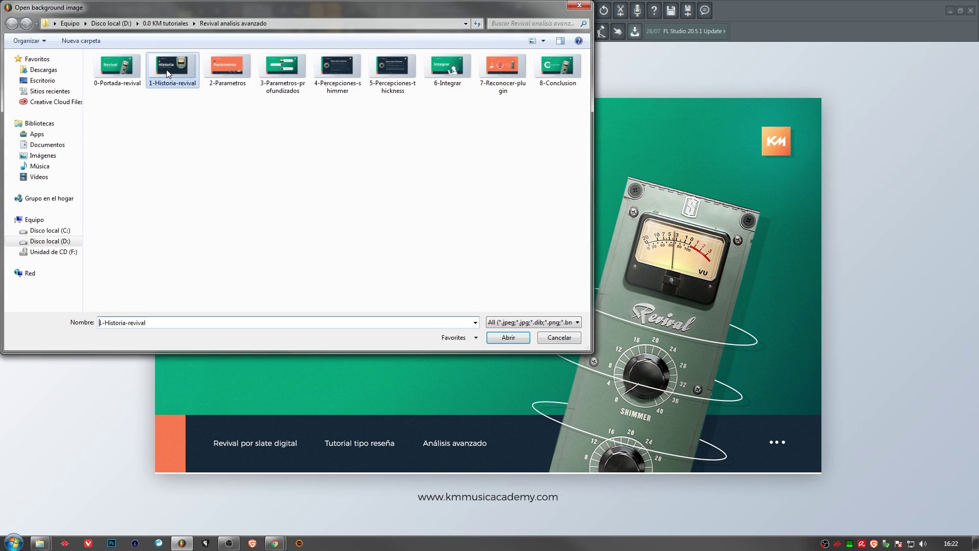
double_click(169, 72)
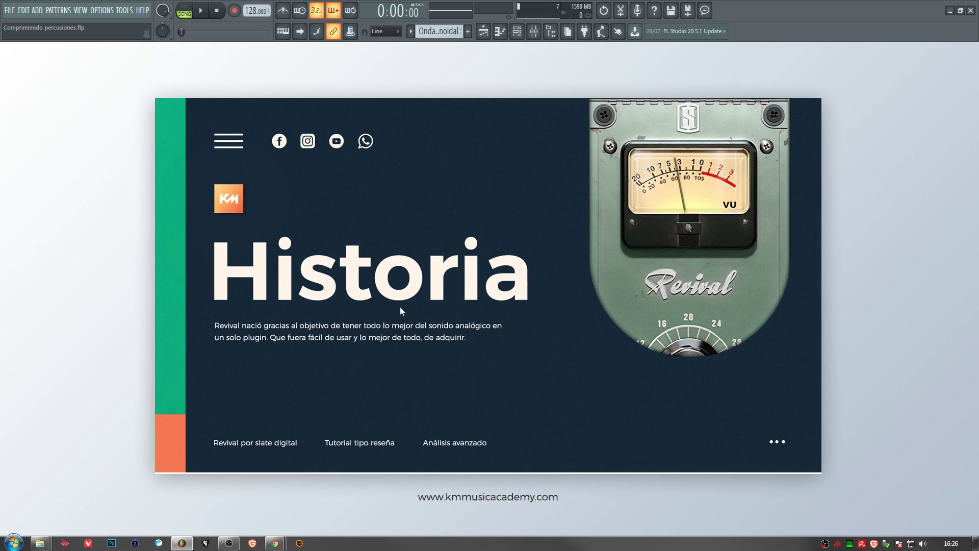
Step: Replace the workspace background with the 2-Parametros image
click(80, 10)
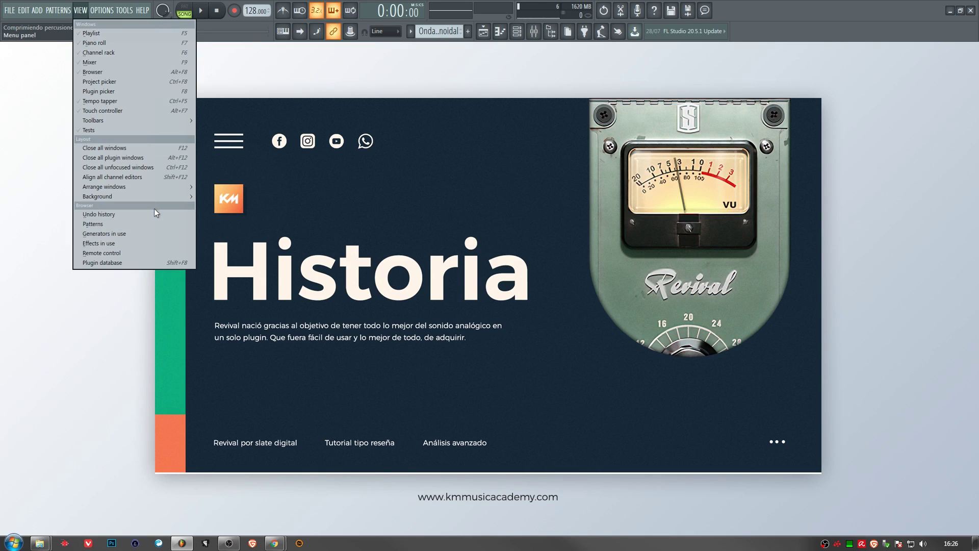
mouse_move(159, 197)
click(206, 197)
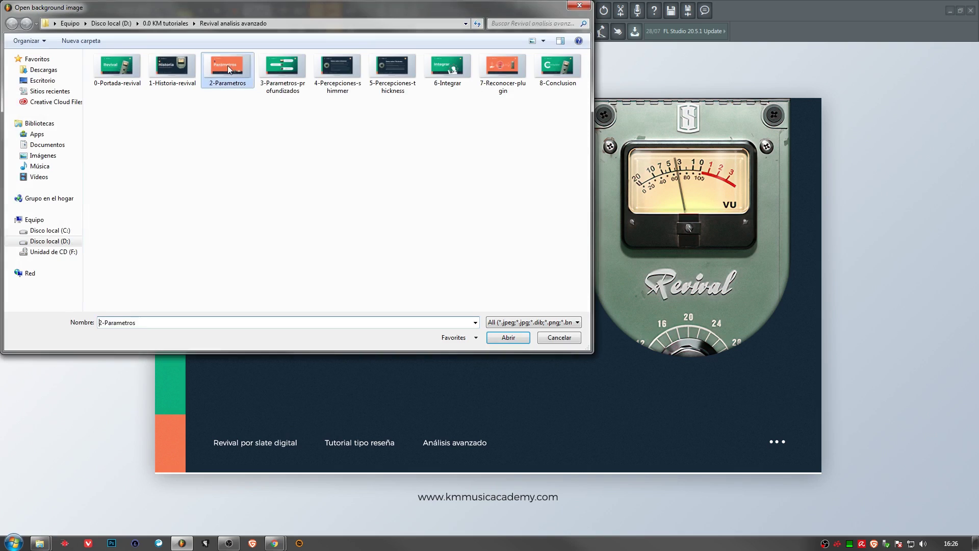
double_click(228, 66)
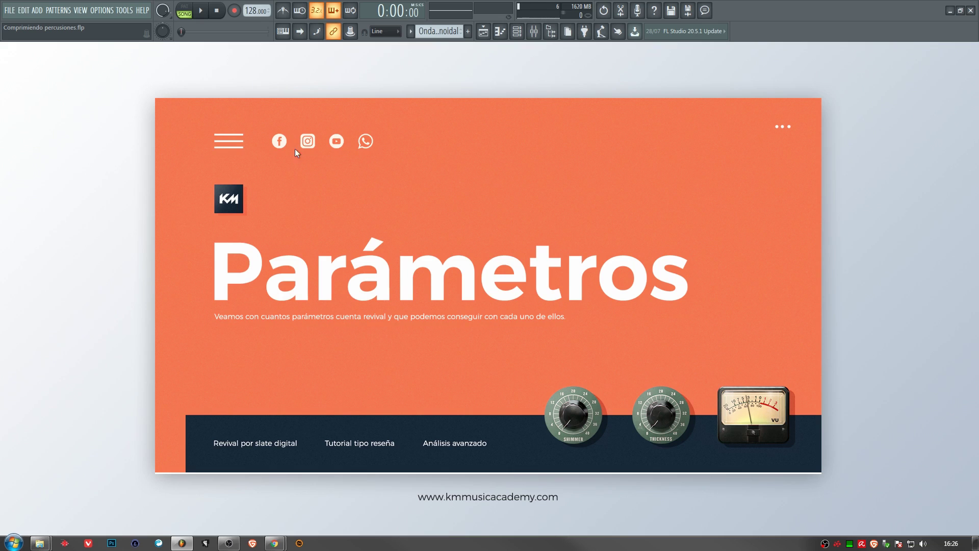
Step: Change the workspace background to the 3-Parametros-profundizados image
click(81, 11)
mouse_move(139, 196)
click(218, 201)
click(284, 88)
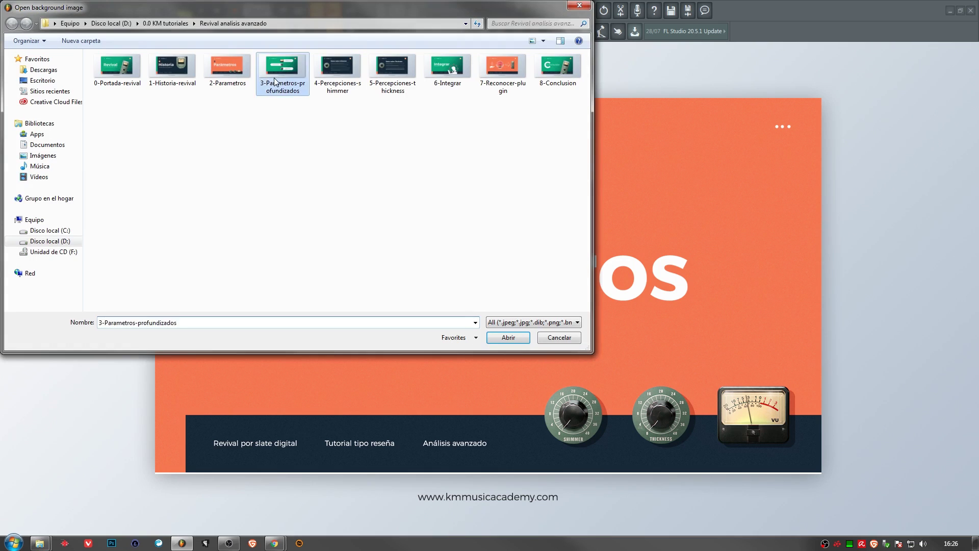
double_click(278, 81)
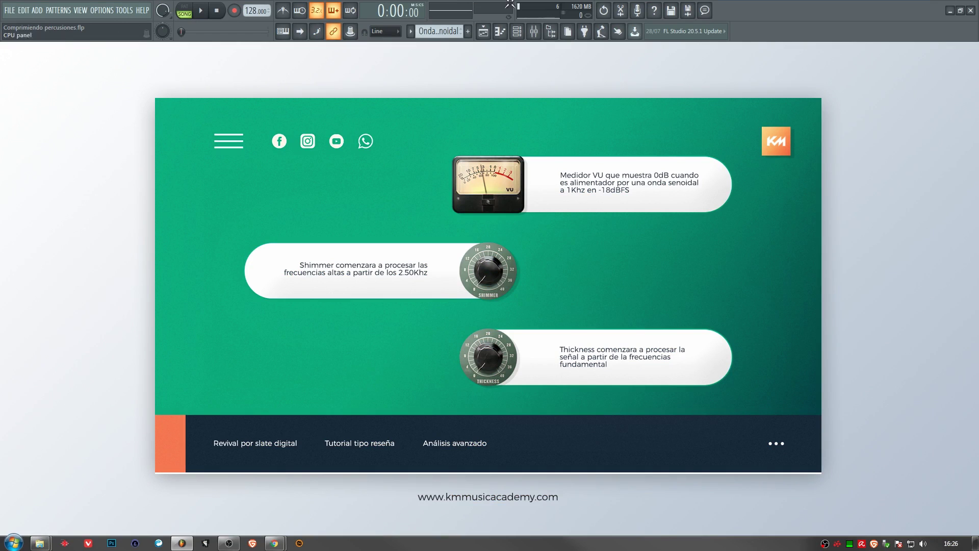
Step: Open Virtual Mix Rack from the Wet insert 2, close the mixer and move the plugin window clear of the slide's Shimmer text
click(534, 32)
scroll(137, 352, up, 5)
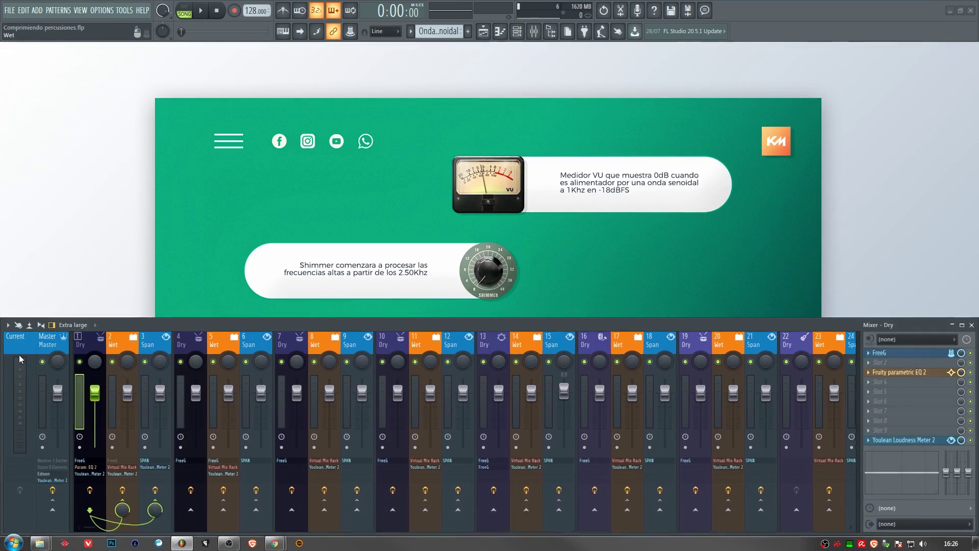
click(132, 347)
click(913, 363)
click(972, 325)
drag(229, 125, 755, 111)
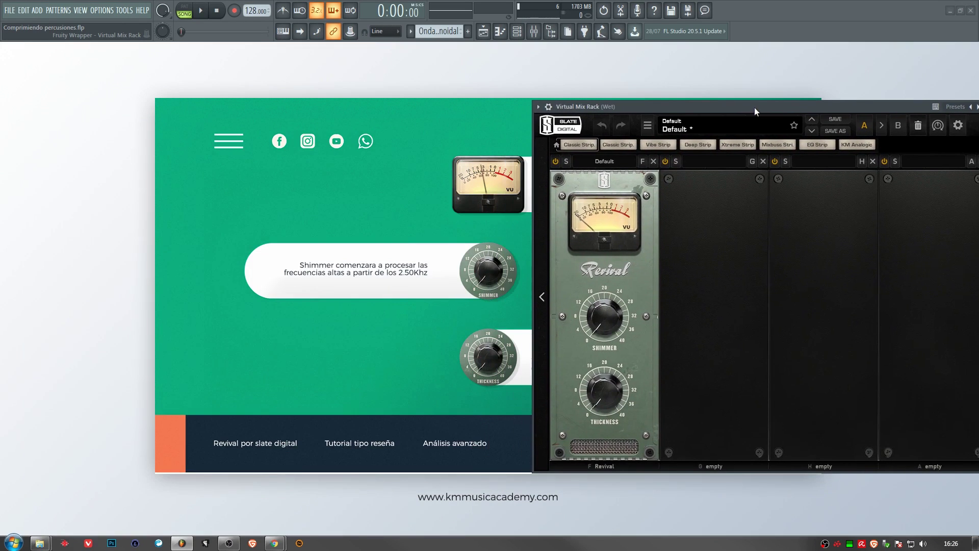
Step: Adjust Revival's Shimmer knob, then minimize the Virtual Mix Rack window and park it at the slide's upper edge
click(600, 319)
drag(607, 318, 620, 286)
drag(638, 104, 403, 94)
click(757, 97)
drag(713, 96, 759, 105)
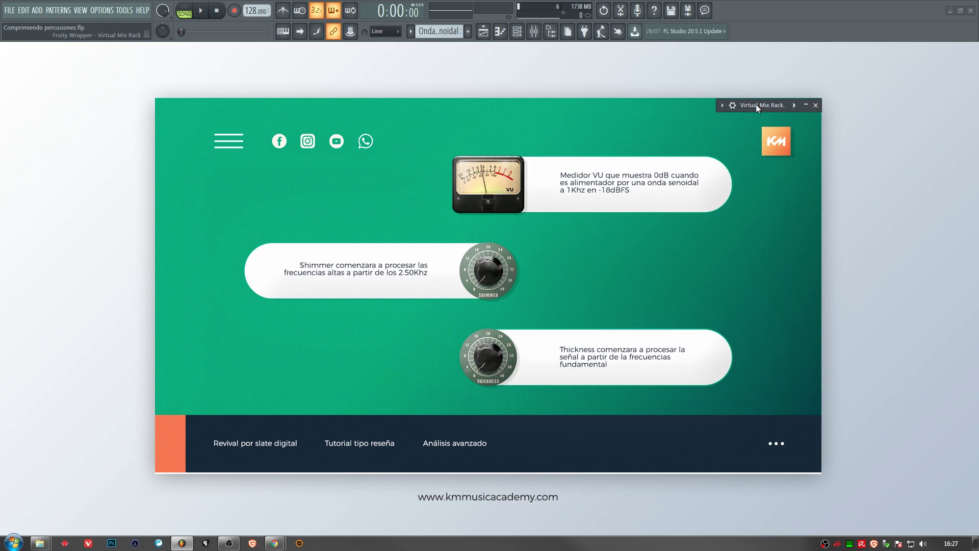
Step: Save the project and set the workspace background to the 4-Percepciones-shimmer image
key(ctrl+s)
click(81, 10)
click(210, 196)
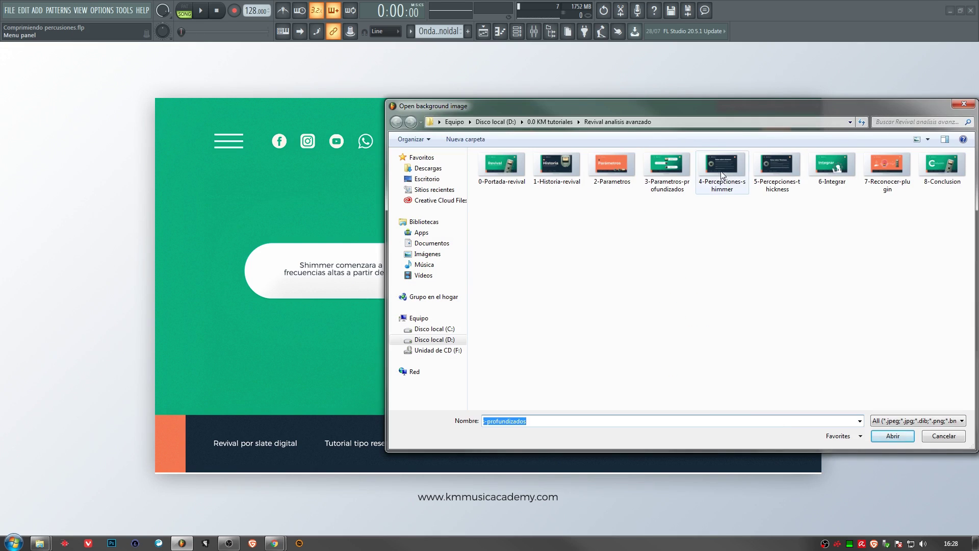
double_click(722, 168)
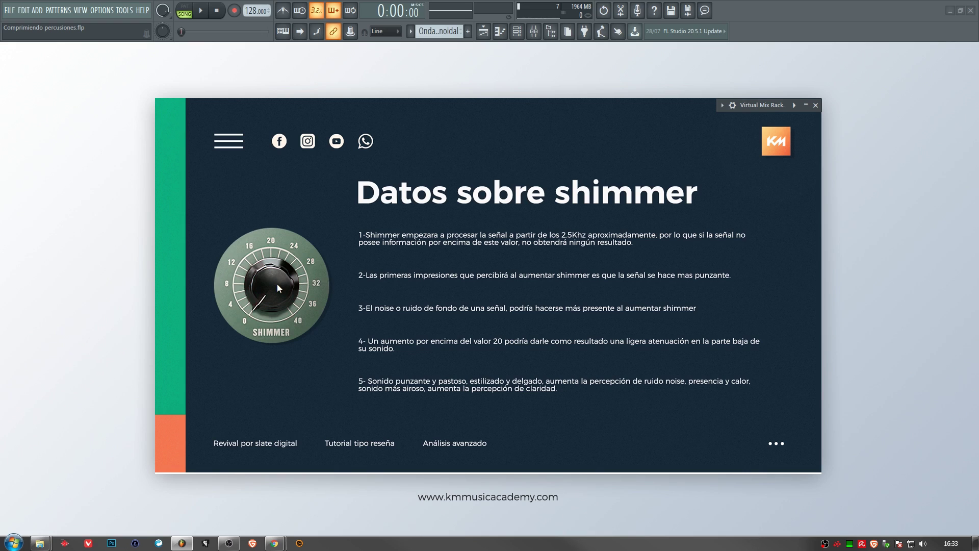
Step: Switch the workspace background to the 5-Percepciones-thickness image
click(82, 11)
mouse_move(138, 197)
click(214, 196)
double_click(779, 171)
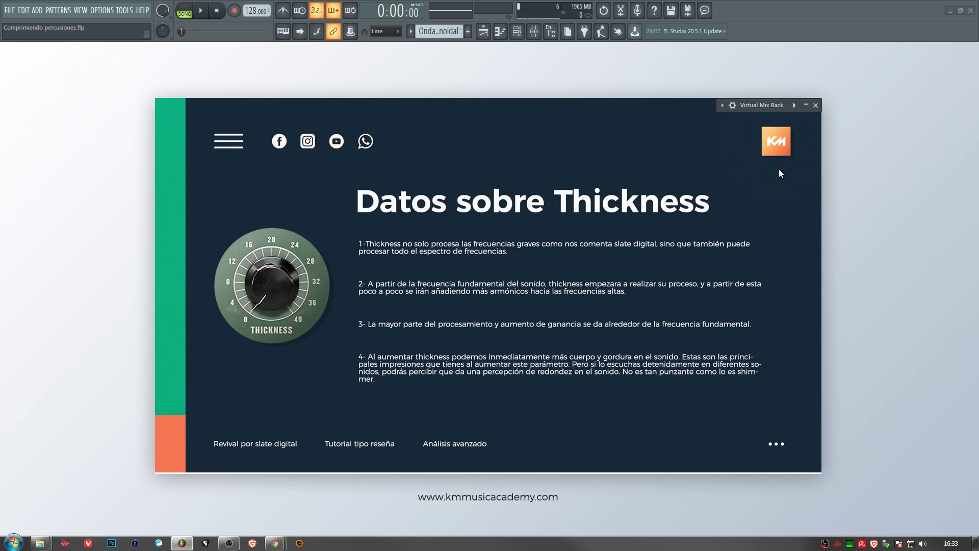
click(80, 10)
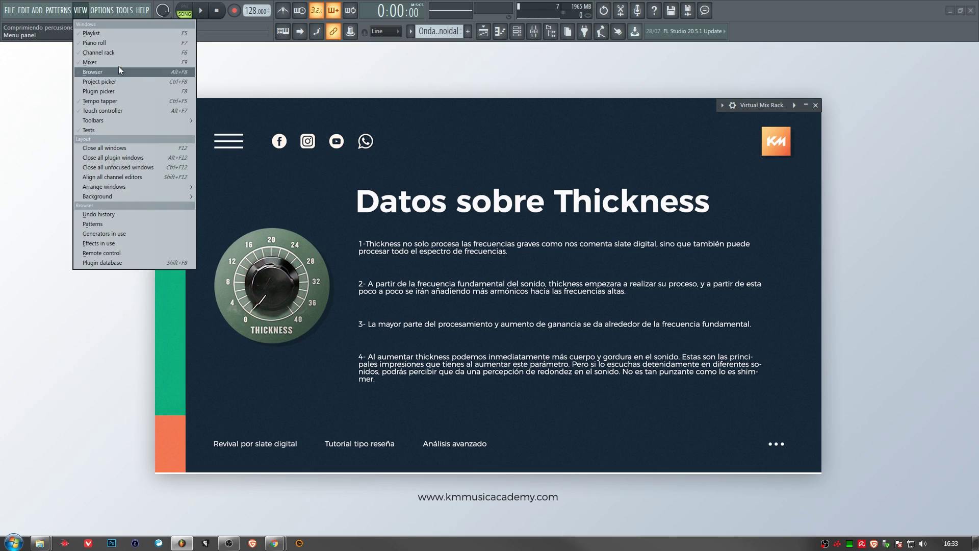
mouse_move(129, 198)
click(211, 197)
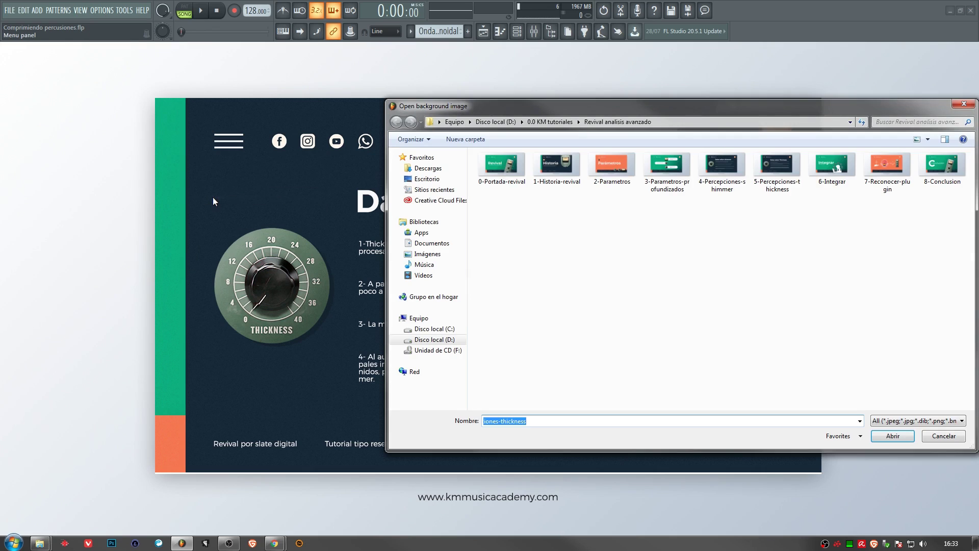
click(963, 104)
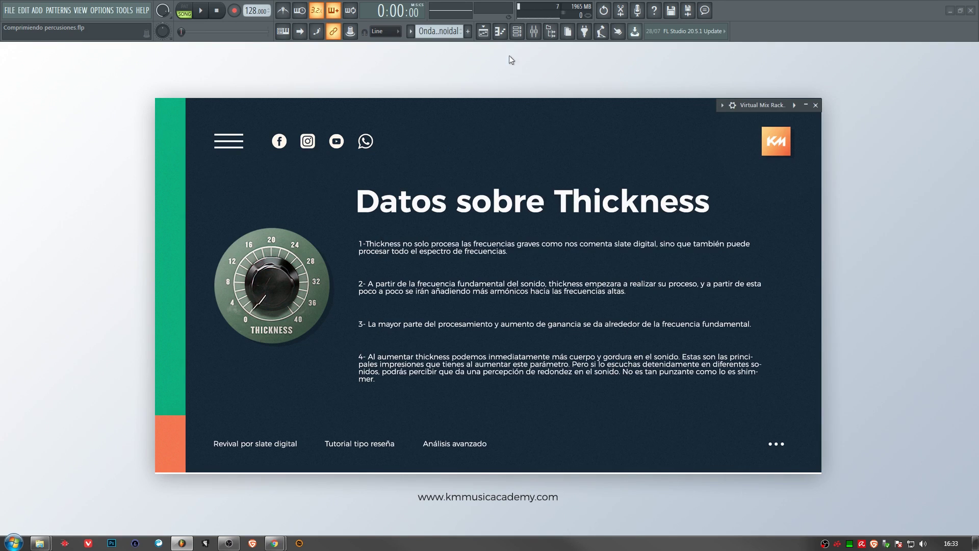
Step: Show the playlist and the mixer, and solo the Onda senoidal playlist track
click(483, 32)
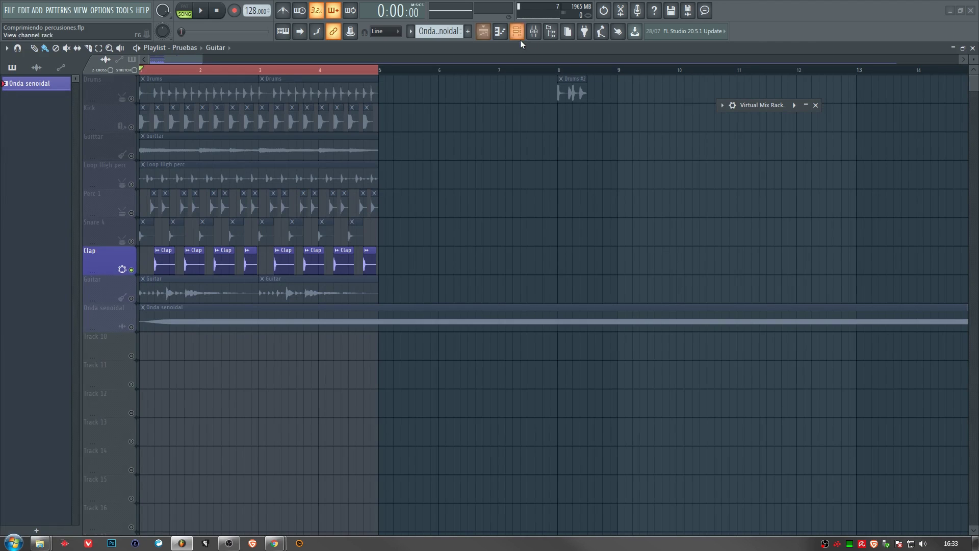
click(535, 32)
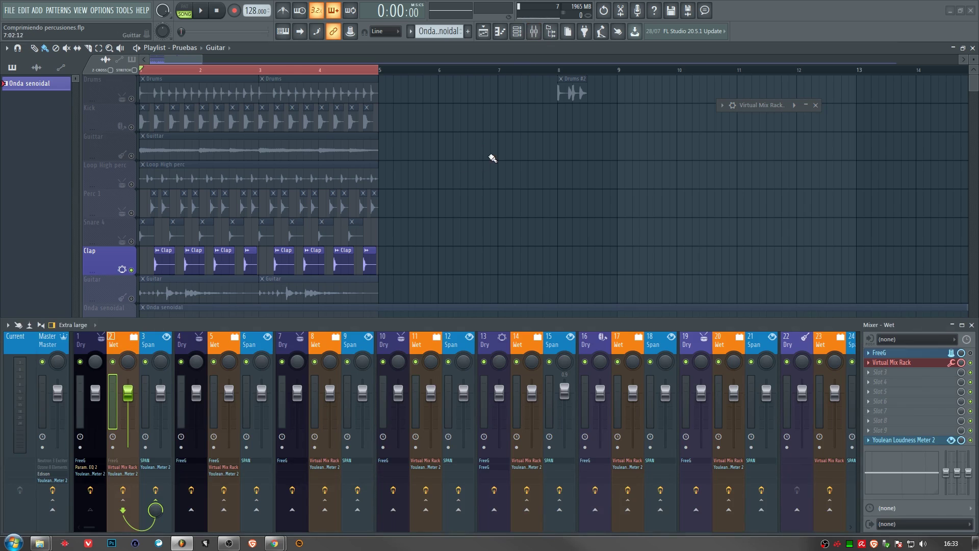
click(134, 100)
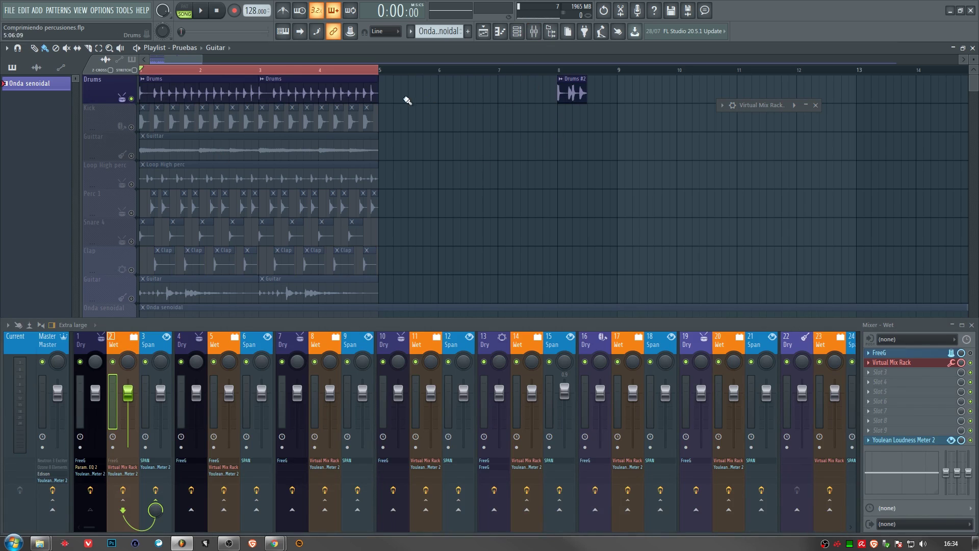
scroll(431, 205, down, 2)
click(134, 270)
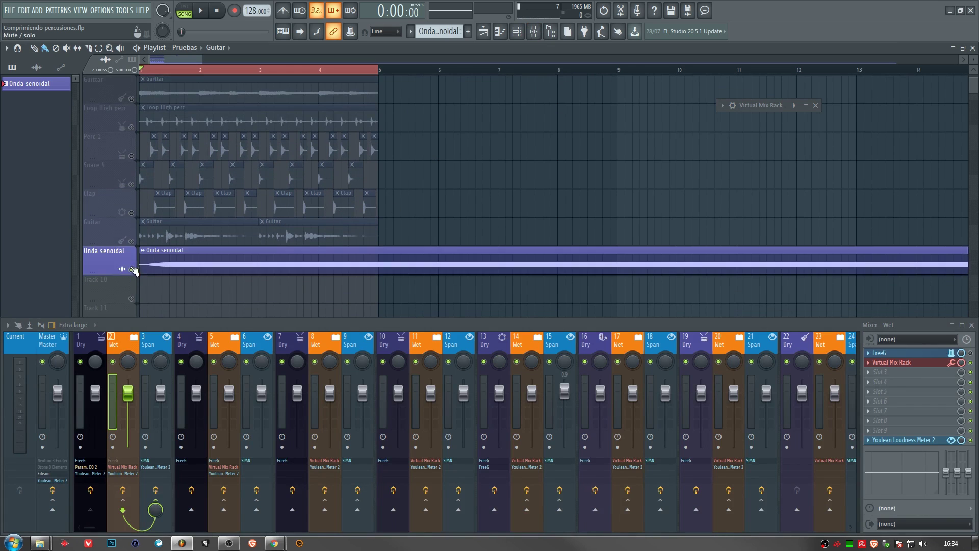
Step: Locate the Onda senoidal clip's mixer insert, open SPAN from its Span insert 27 and display the DRY group
double_click(481, 267)
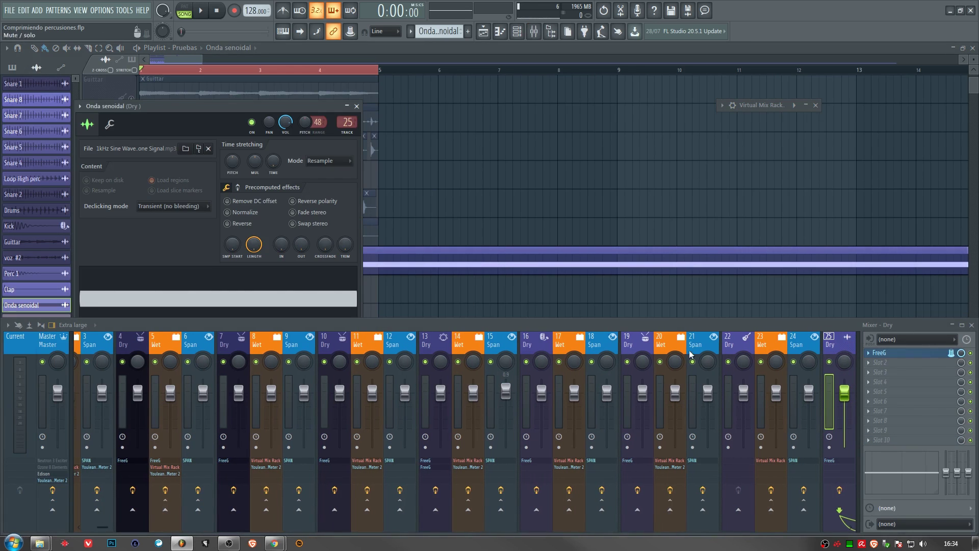
click(357, 106)
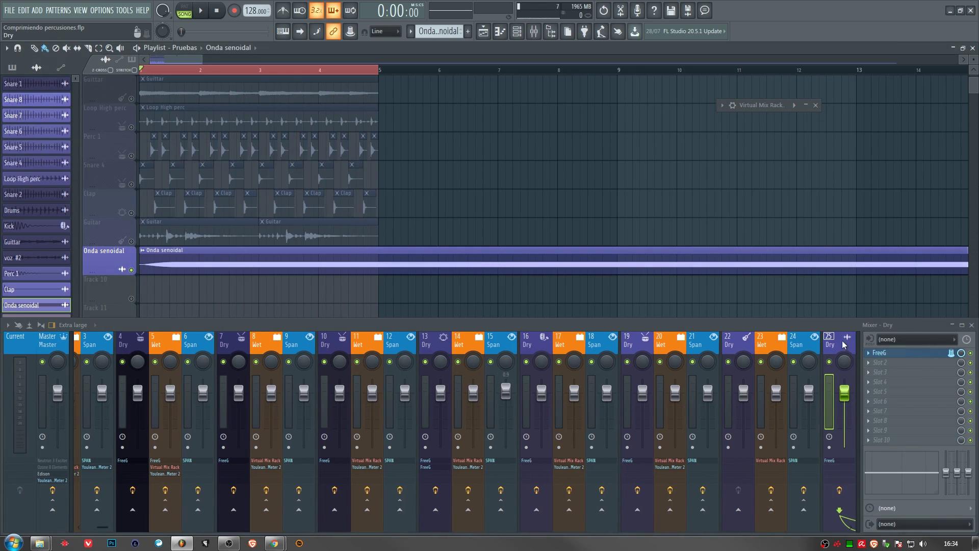
scroll(844, 345, down, 5)
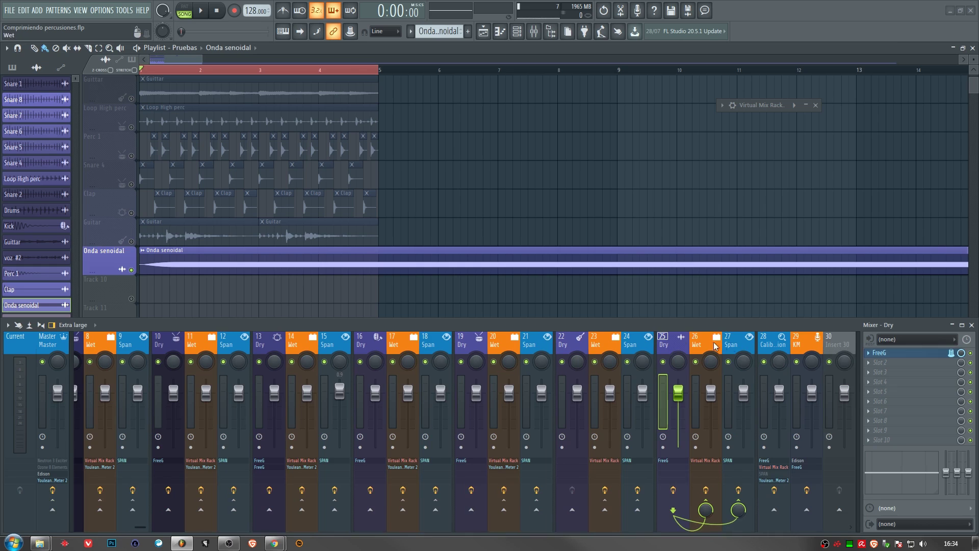
click(732, 346)
click(931, 441)
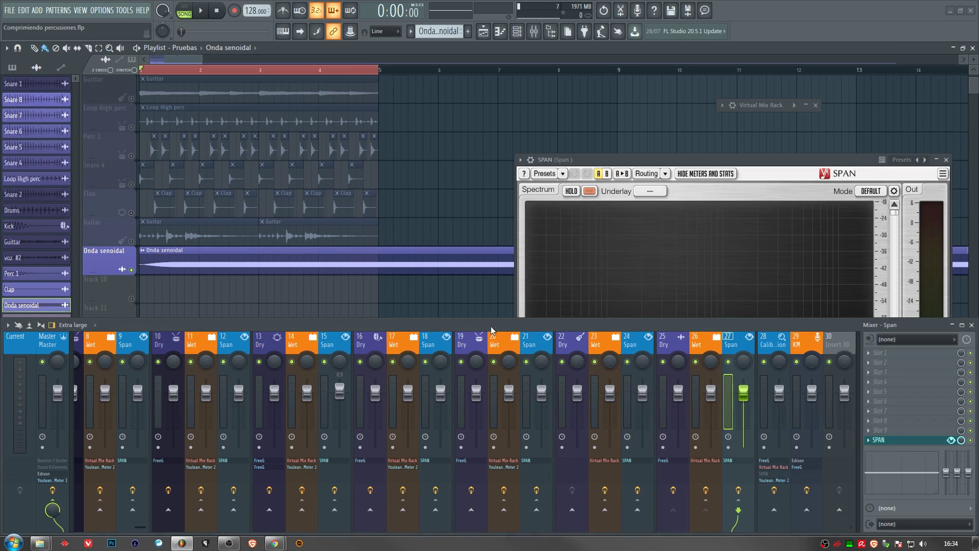
click(730, 314)
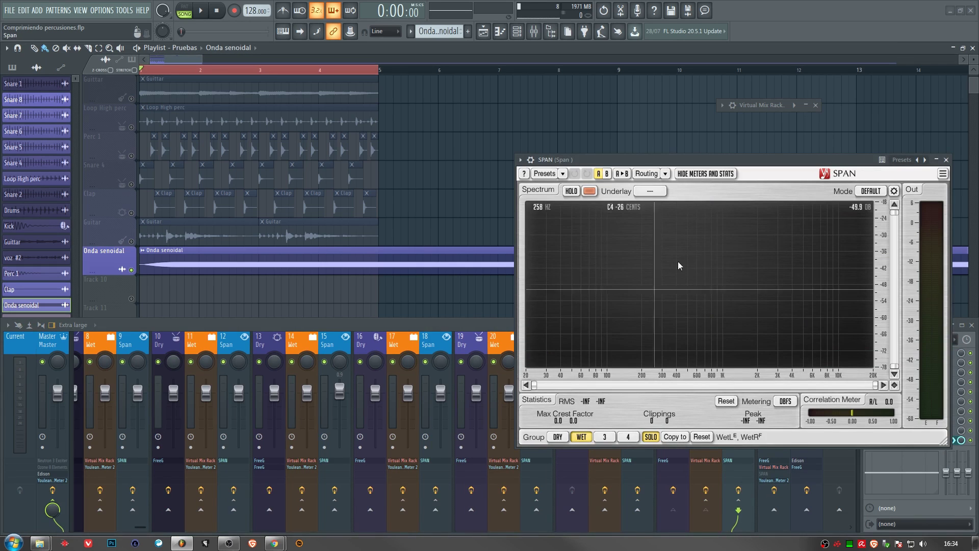
click(557, 438)
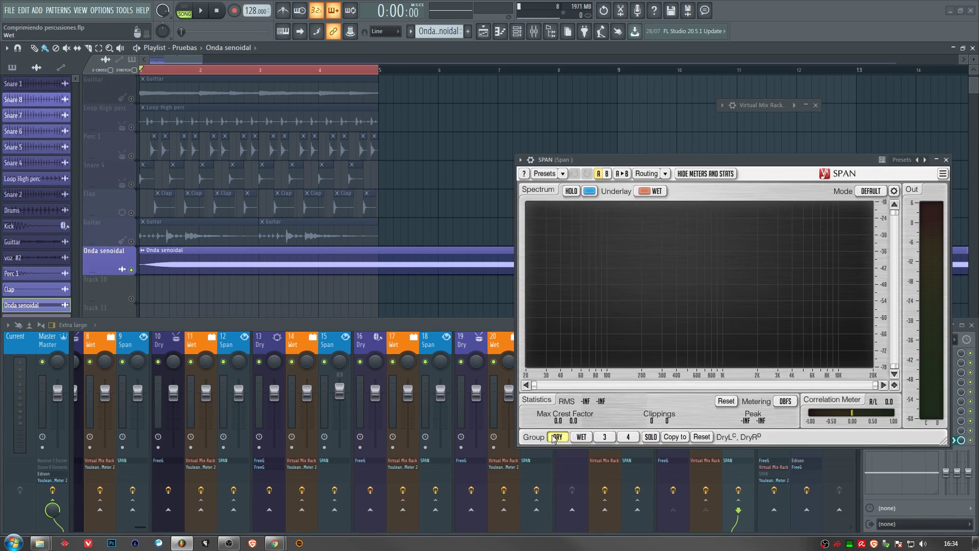
Step: Open Virtual Mix Rack from the Wet insert 26 and arrange its window beside SPAN
click(456, 332)
click(708, 342)
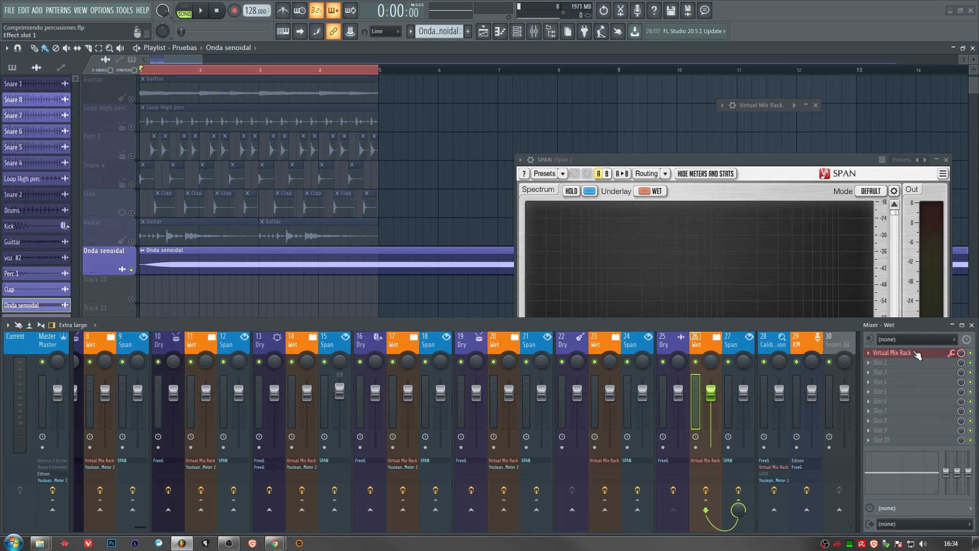
click(916, 353)
drag(393, 143, 379, 143)
drag(559, 155, 559, 150)
drag(390, 144, 409, 145)
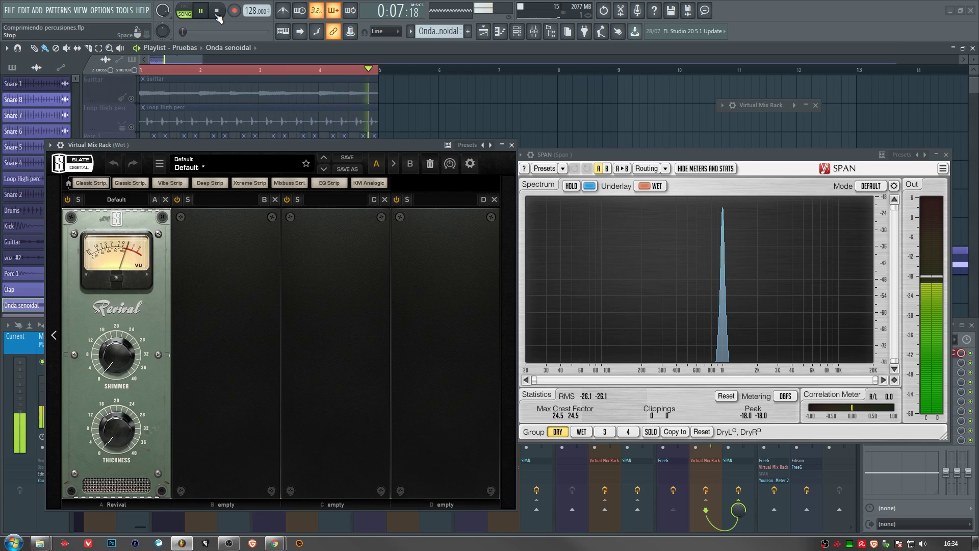
Step: Play the sine wave to compare Revival's VU meter with SPAN's level, and bring Virtual Mix Rack back to the front
click(216, 16)
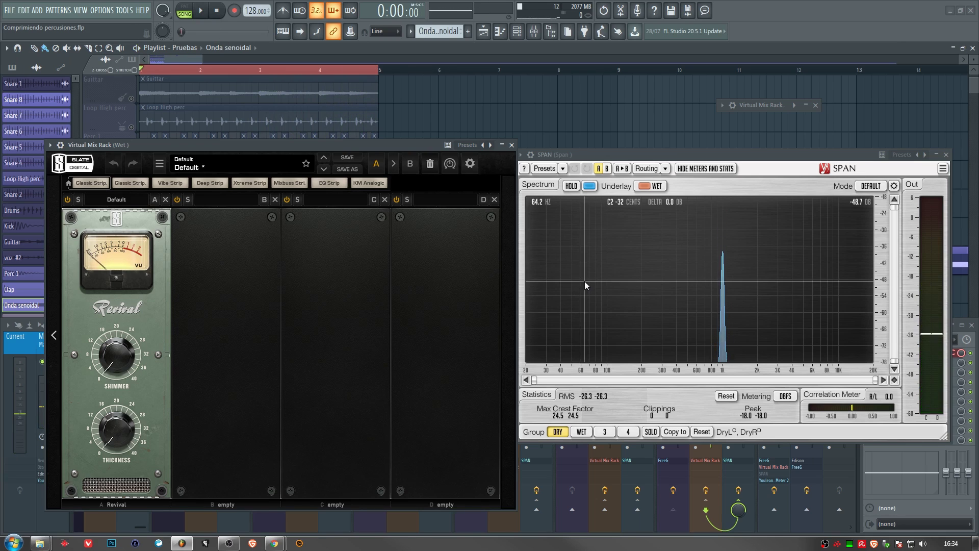
click(962, 326)
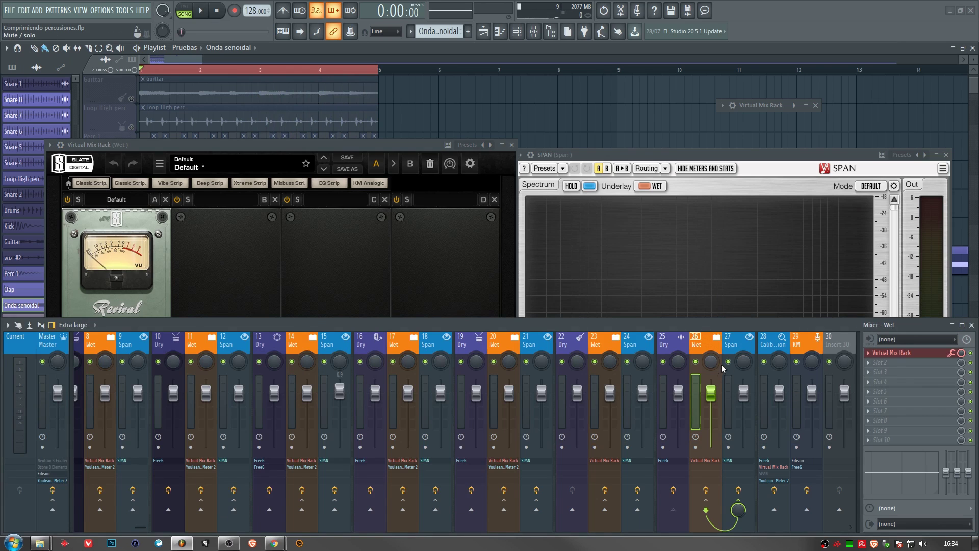
click(620, 188)
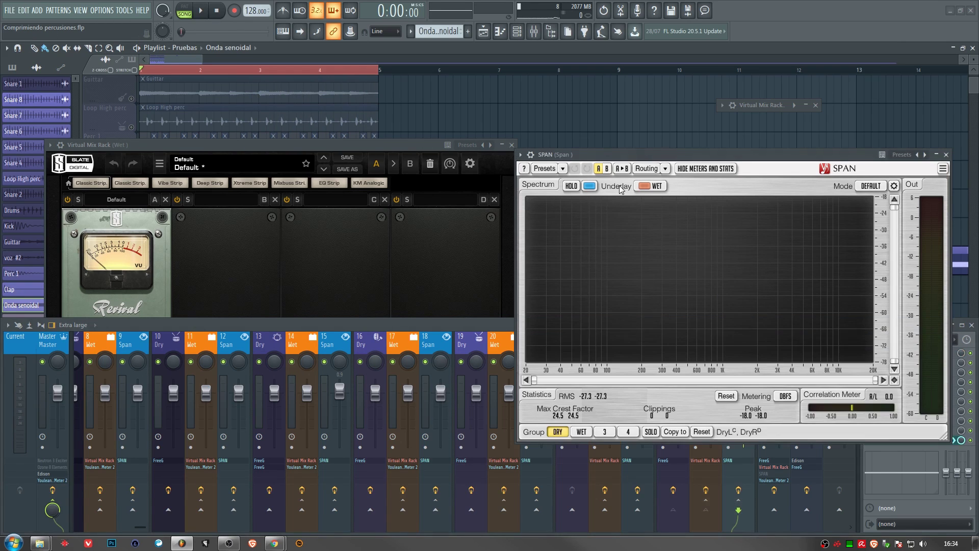
click(204, 11)
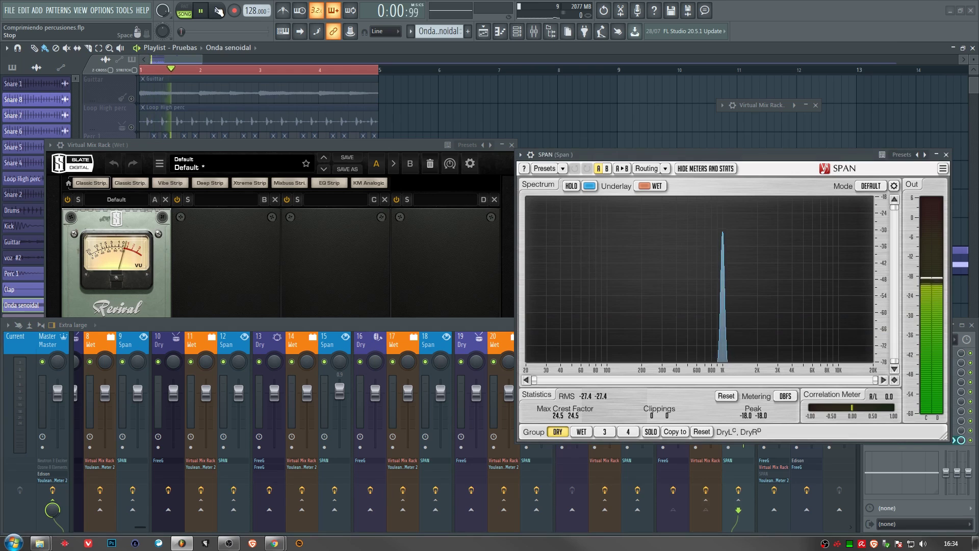
click(243, 143)
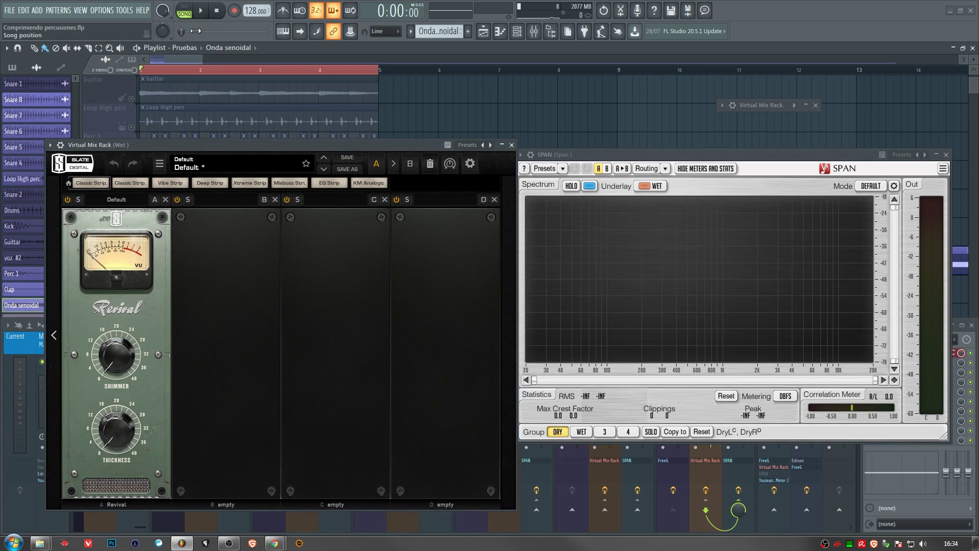
Step: Play the sine wave with Revival's Thickness at 40 and open the Onda senoidal clip's channel settings
click(202, 11)
scroll(137, 400, up, 5)
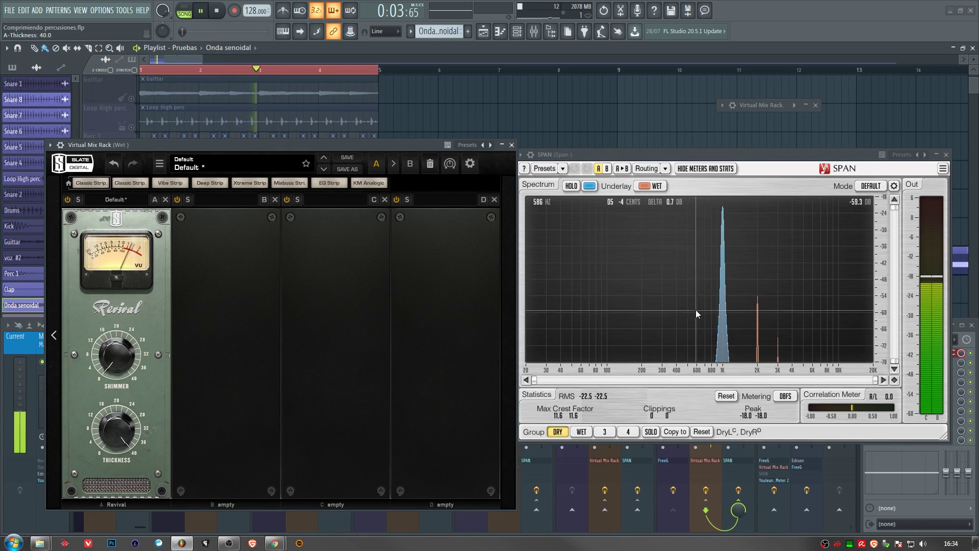
drag(347, 146, 347, 286)
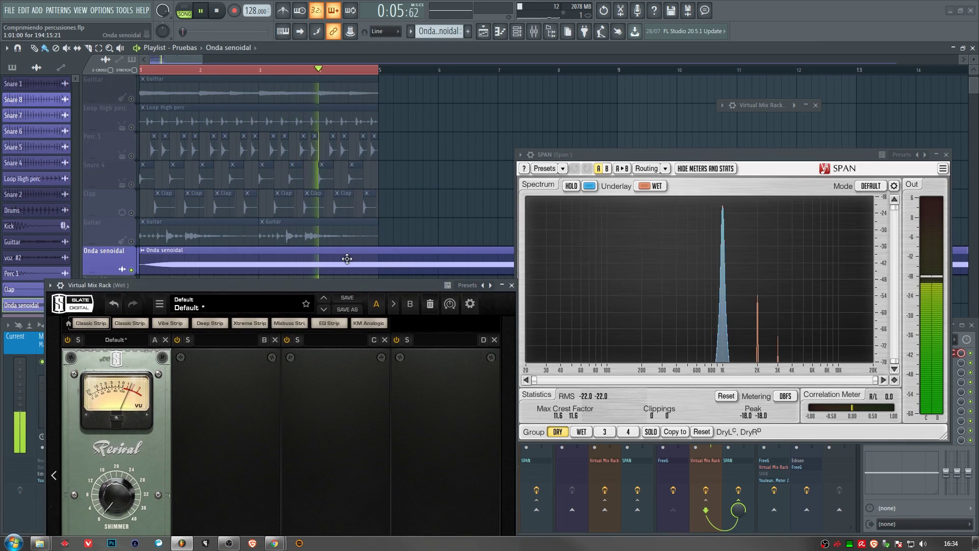
double_click(319, 255)
Step: Sweep the Onda senoidal channel's pitch well below its original note and up to about +2717 cents, checking the harmonics in SPAN
scroll(306, 123, down, 12)
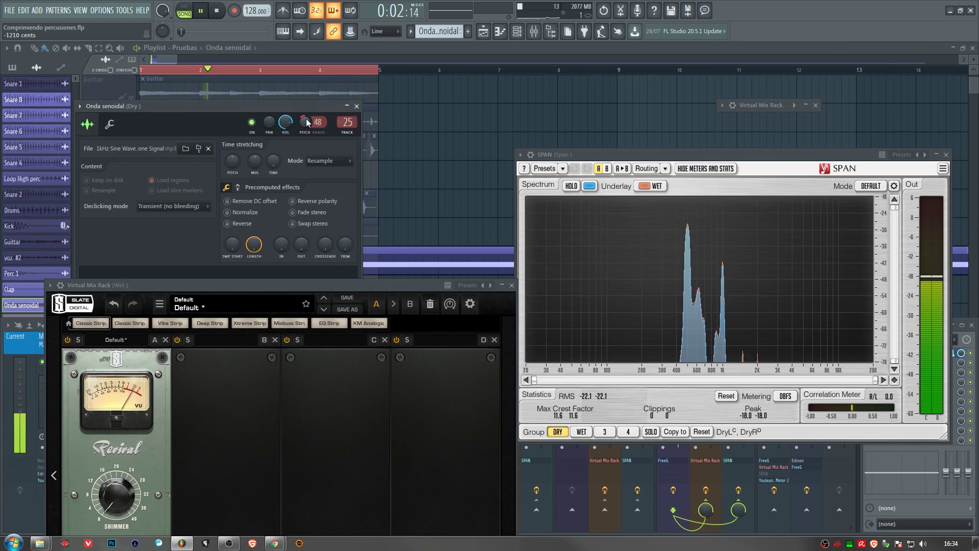
scroll(306, 122, down, 20)
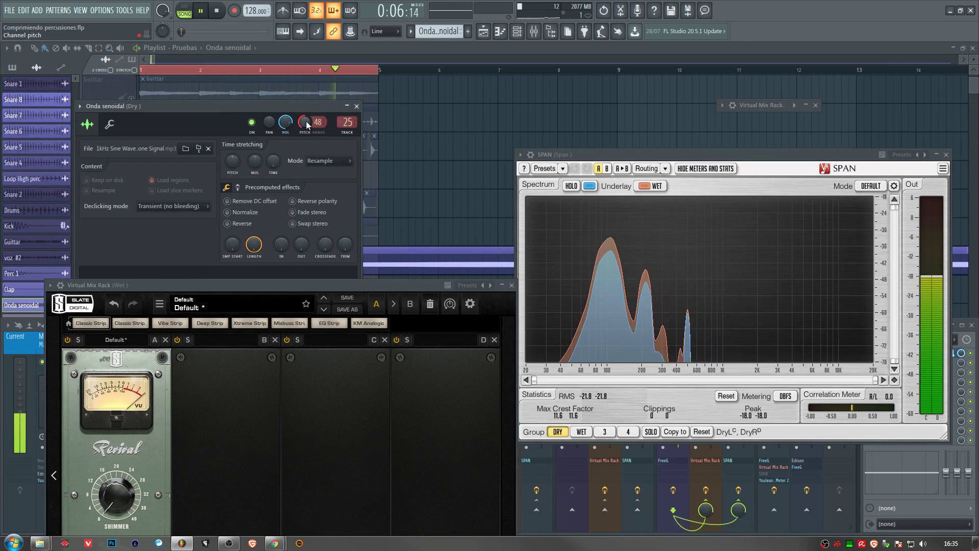
scroll(305, 122, up, 20)
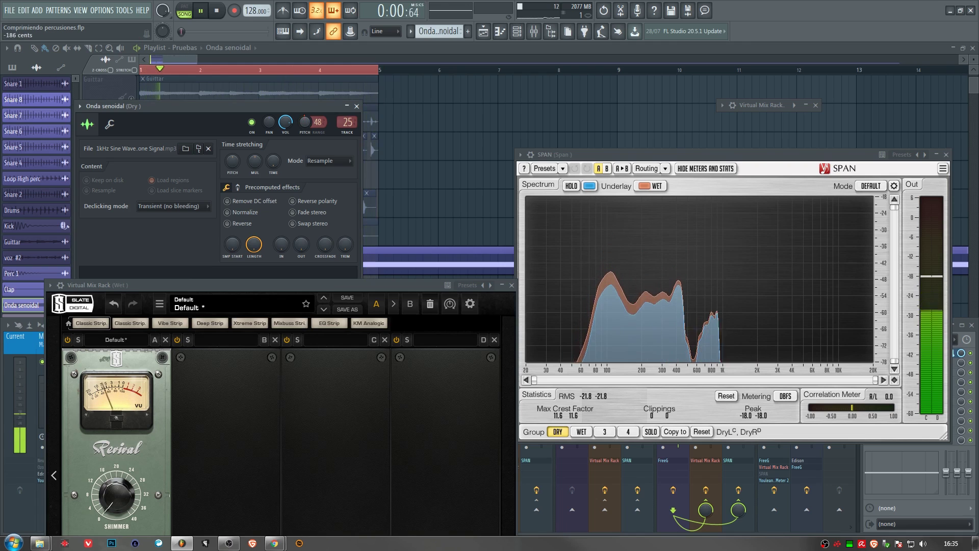
scroll(305, 121, up, 20)
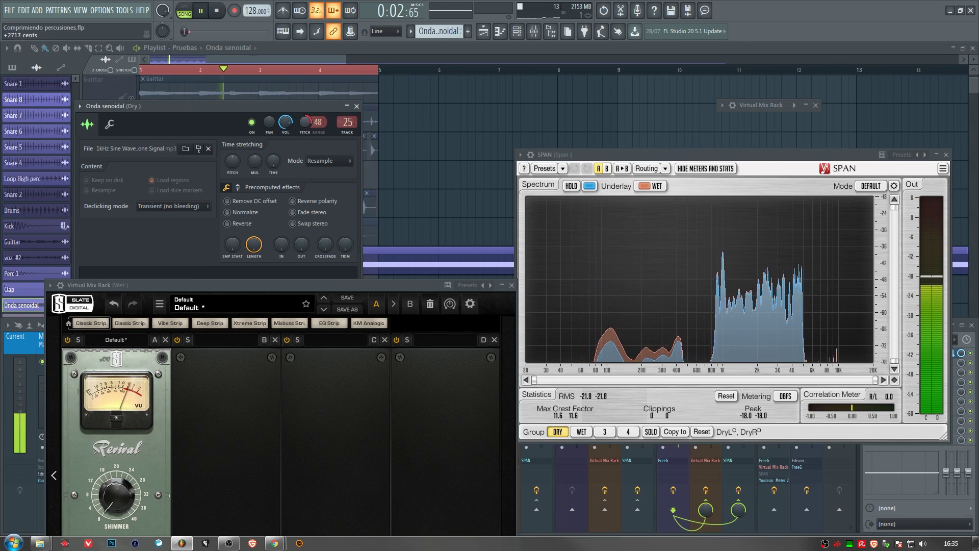
Step: Bring Revival back beside SPAN and vary Thickness from about 33 down to 10 and 0, ending at 22.8
drag(203, 287, 198, 111)
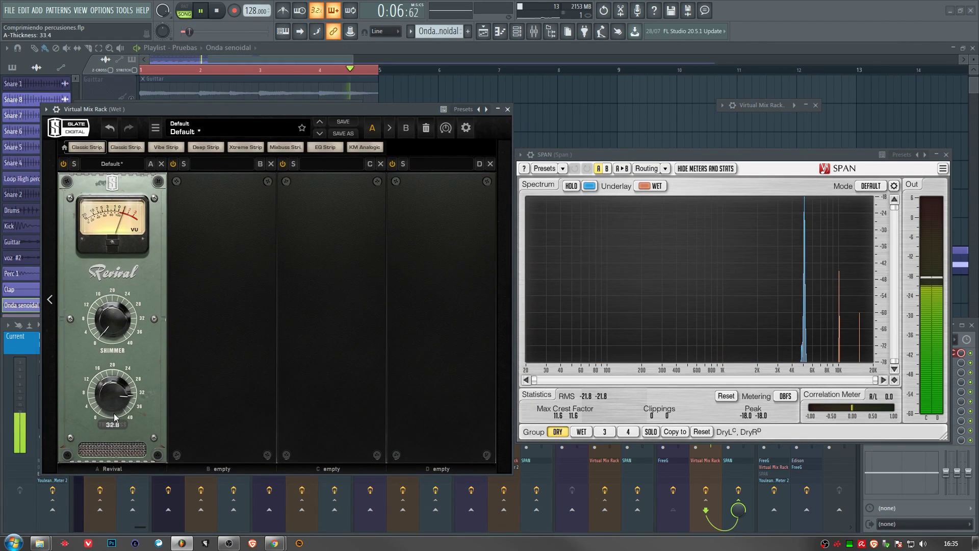
drag(119, 441, 120, 443)
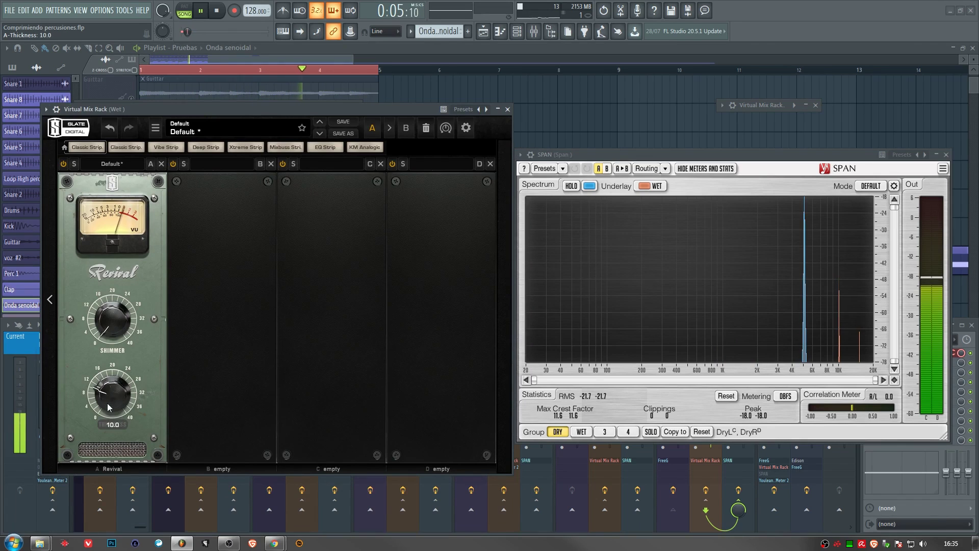
drag(108, 391, 108, 398)
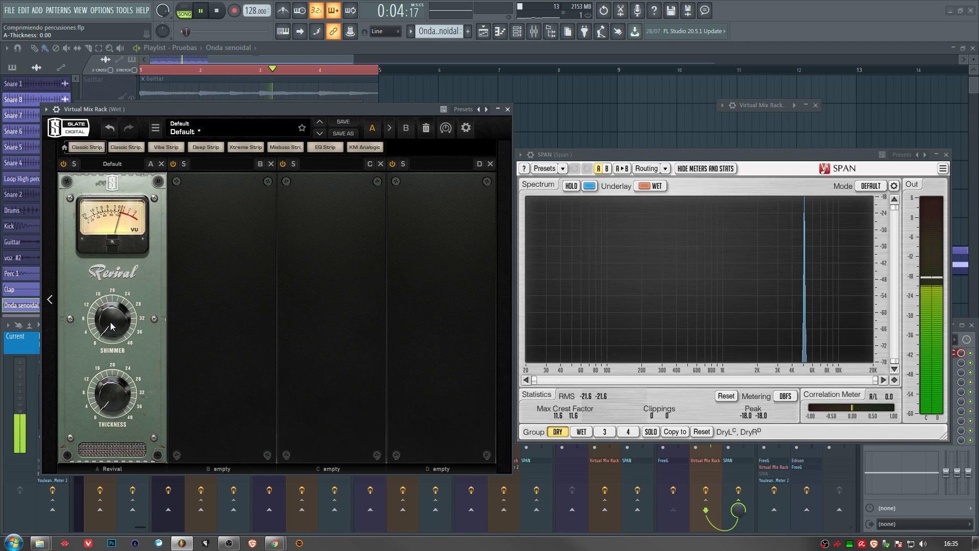
mouse_move(112, 394)
mouse_down()
mouse_move(119, 356)
mouse_move(117, 382)
mouse_up()
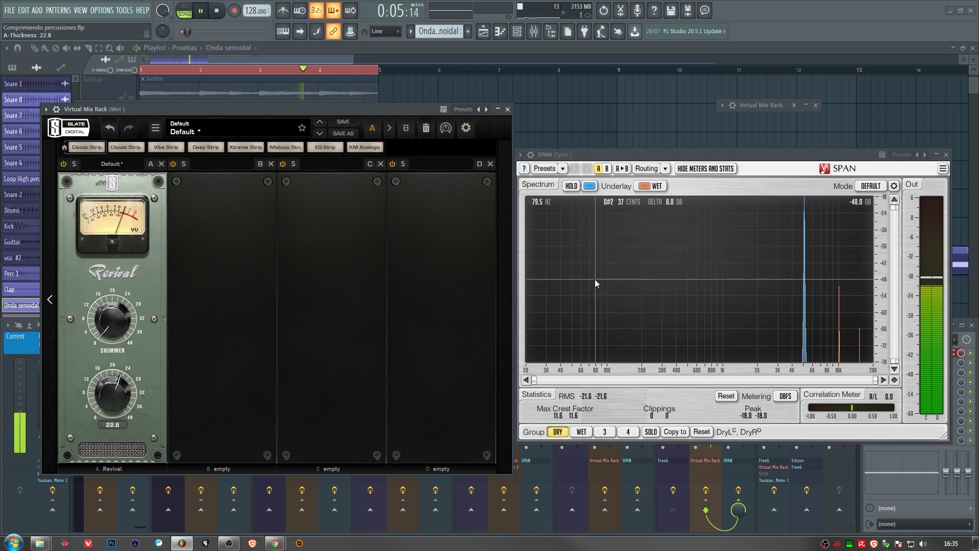
Step: Stop playback, reset the Onda senoidal channel's pitch and close its settings along with the open plugin windows
click(216, 10)
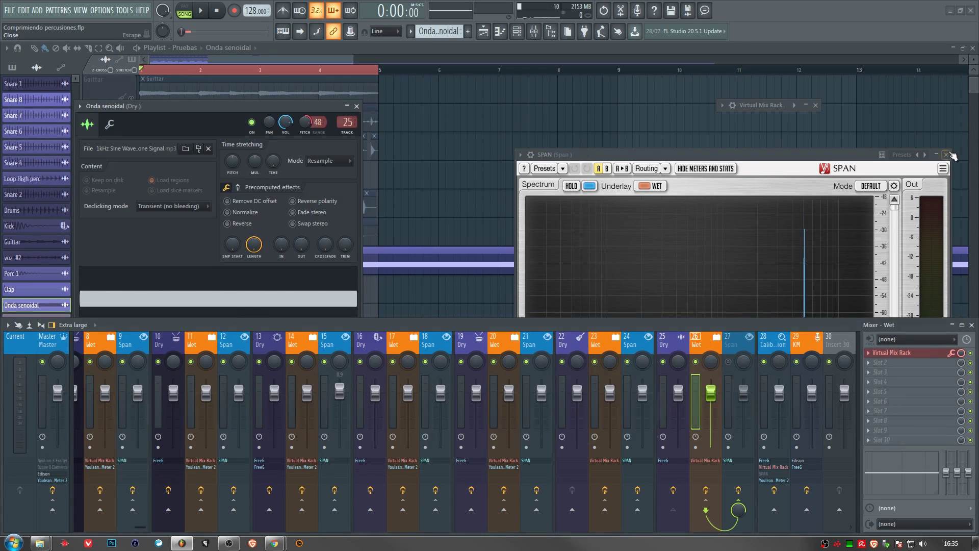
click(948, 154)
right_click(311, 119)
click(356, 106)
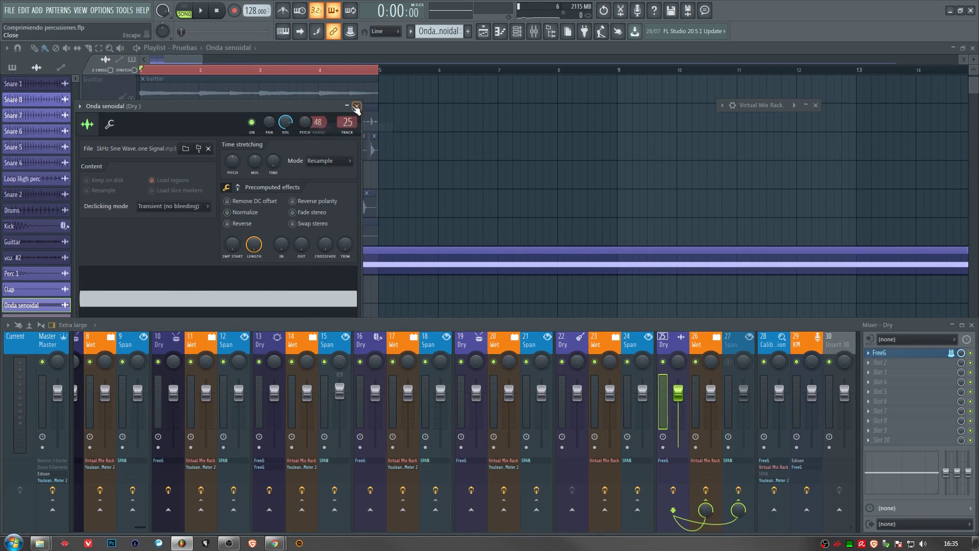
click(357, 106)
Step: Solo the Drums playlist track and open SPAN from its Span insert 3
click(138, 98)
scroll(415, 163, up, 2)
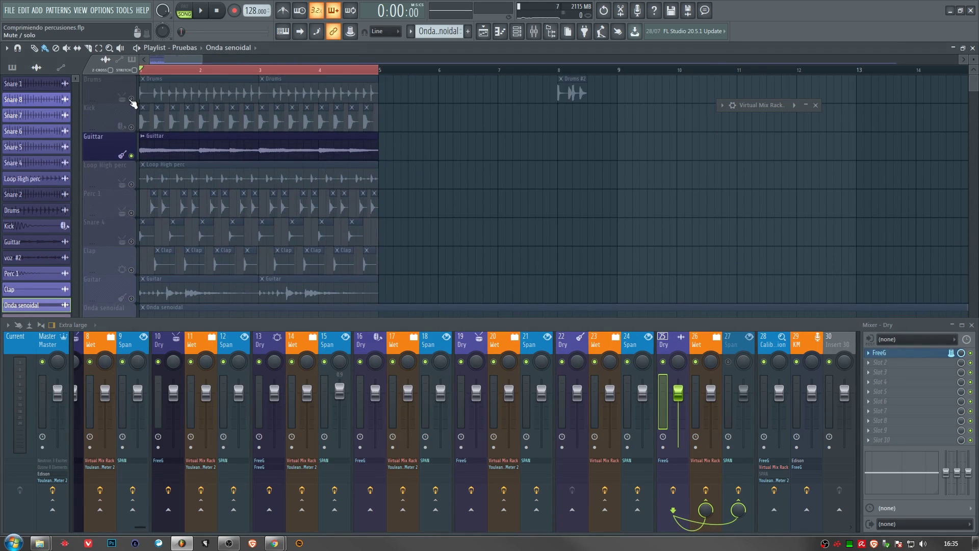
click(131, 102)
scroll(158, 341, up, 4)
click(158, 341)
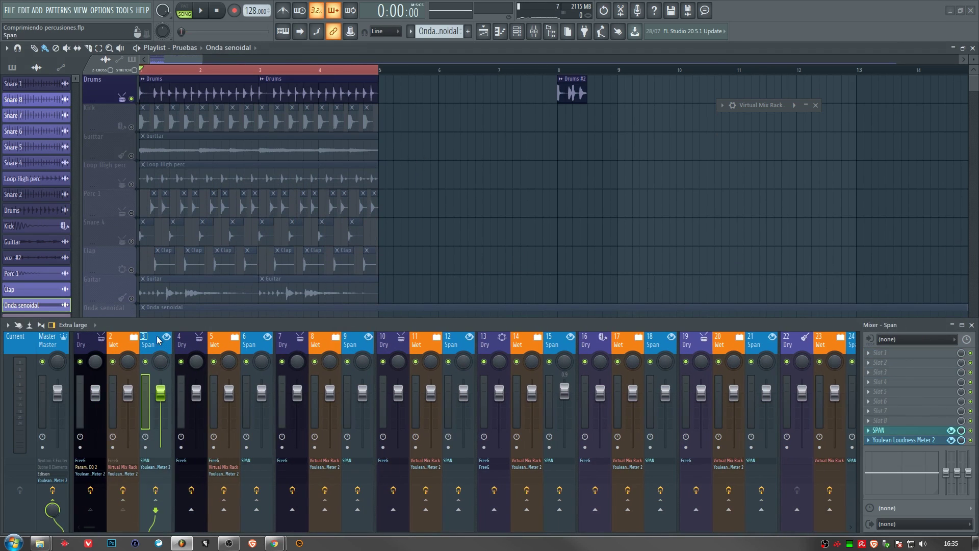
click(879, 430)
Step: Open Virtual Mix Rack from the drums' Wet insert 2 and arrange its window beside SPAN
key(Left)
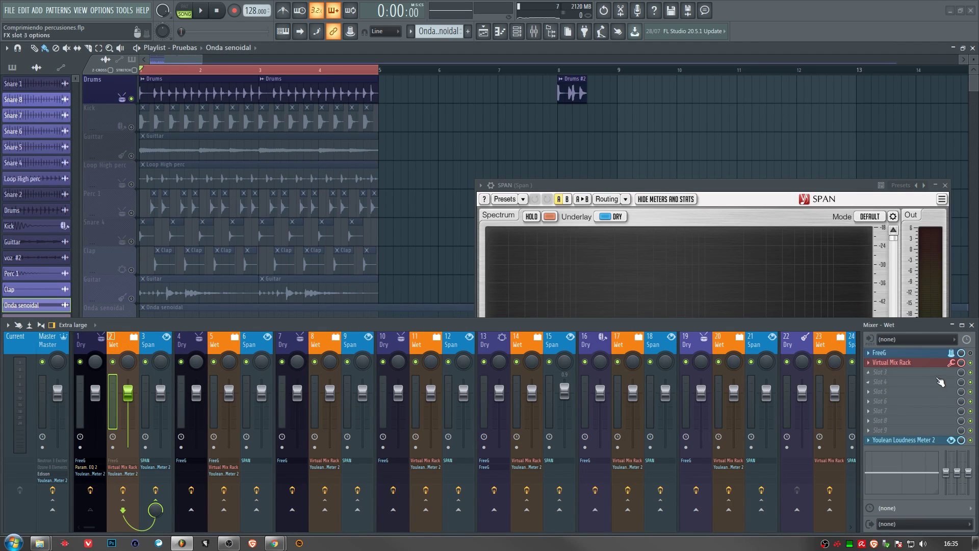
click(898, 362)
click(806, 106)
drag(526, 103, 235, 121)
drag(509, 182, 552, 176)
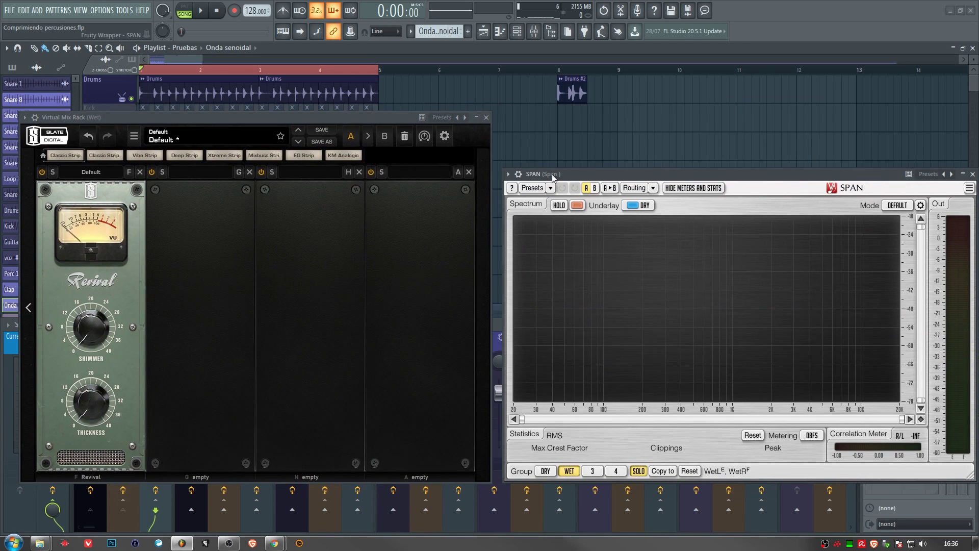
Step: Play the drums with Revival bypassed and again active with Thickness at about 20, holding SPAN's spectrum to compare dry and wet
key(space)
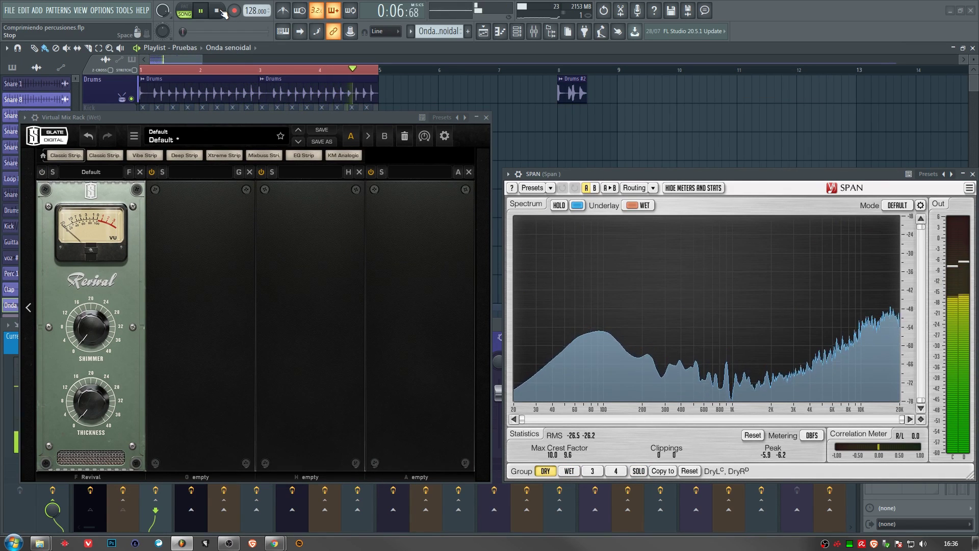
click(223, 13)
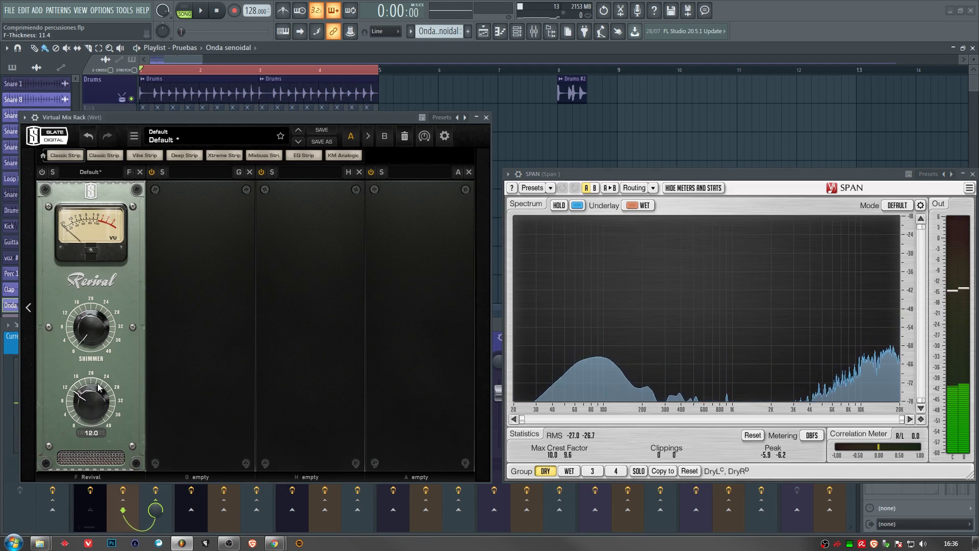
drag(92, 395, 109, 364)
key(space)
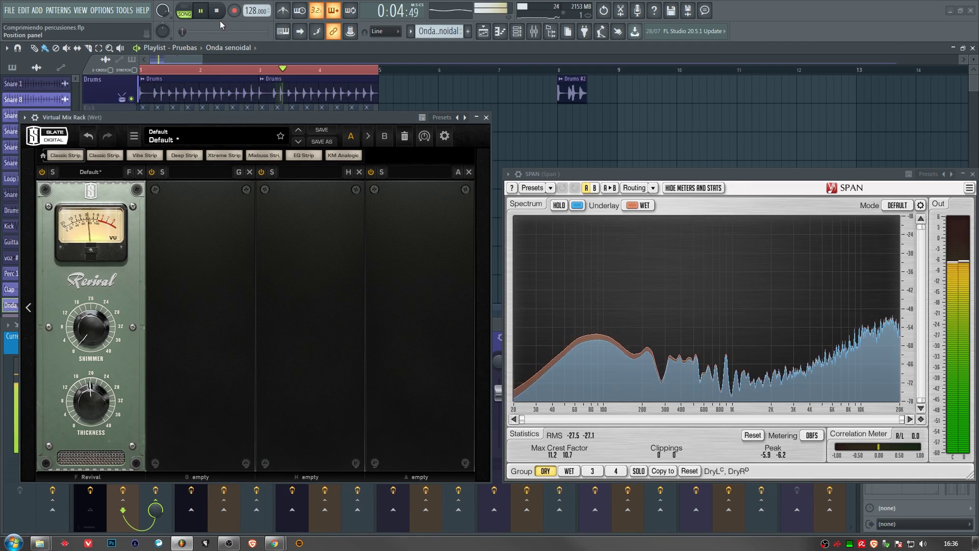
click(559, 205)
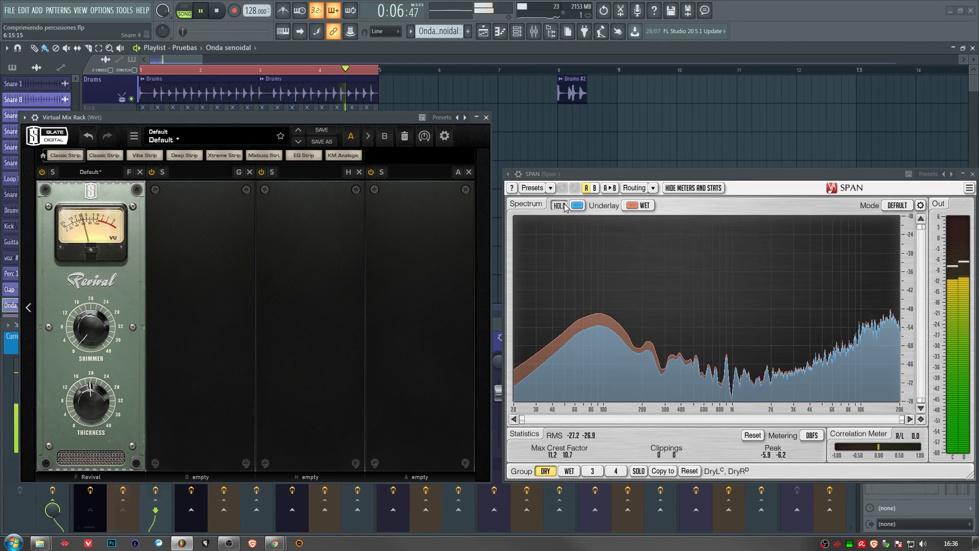
click(216, 10)
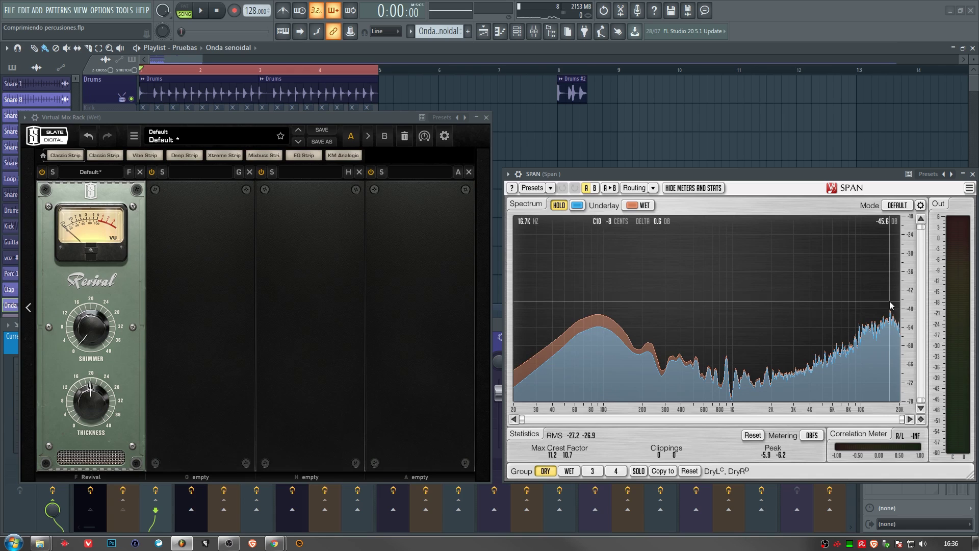
Step: Release SPAN's spectrum hold and play the drums while raising Thickness to 40 and lowering it again
drag(114, 387, 104, 398)
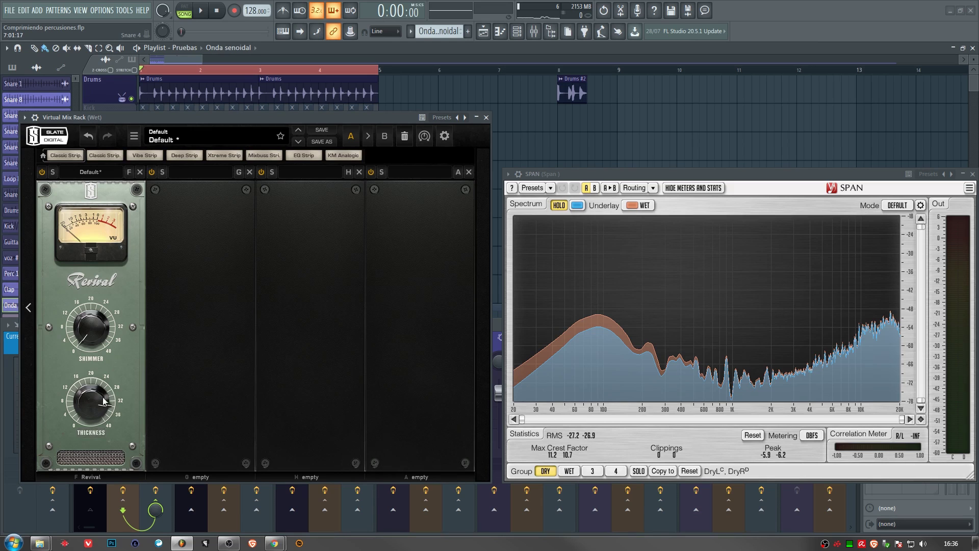
click(559, 206)
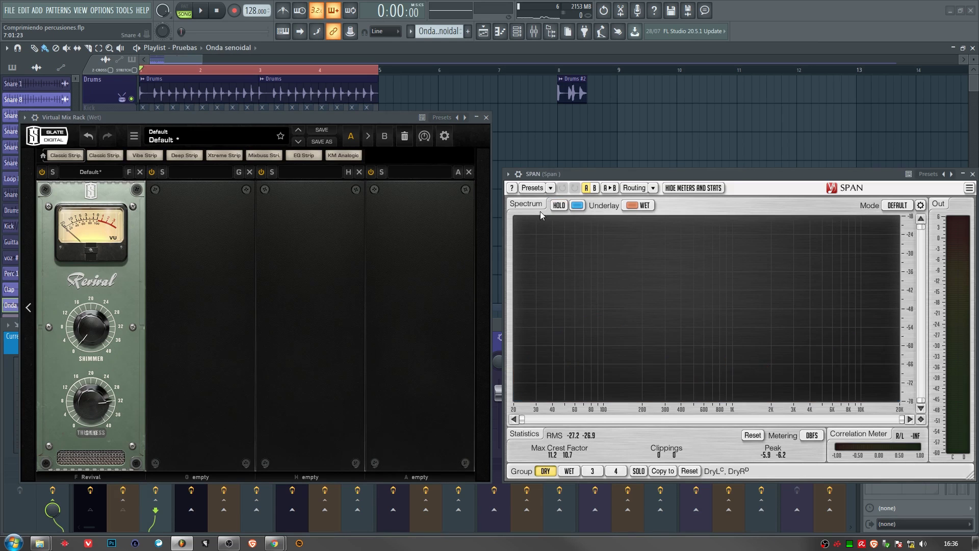
click(201, 10)
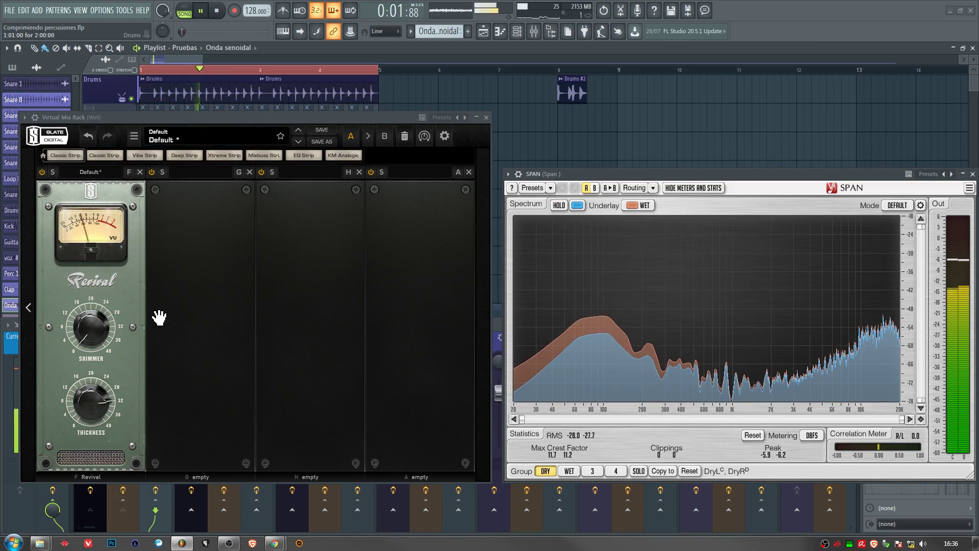
drag(91, 401, 127, 367)
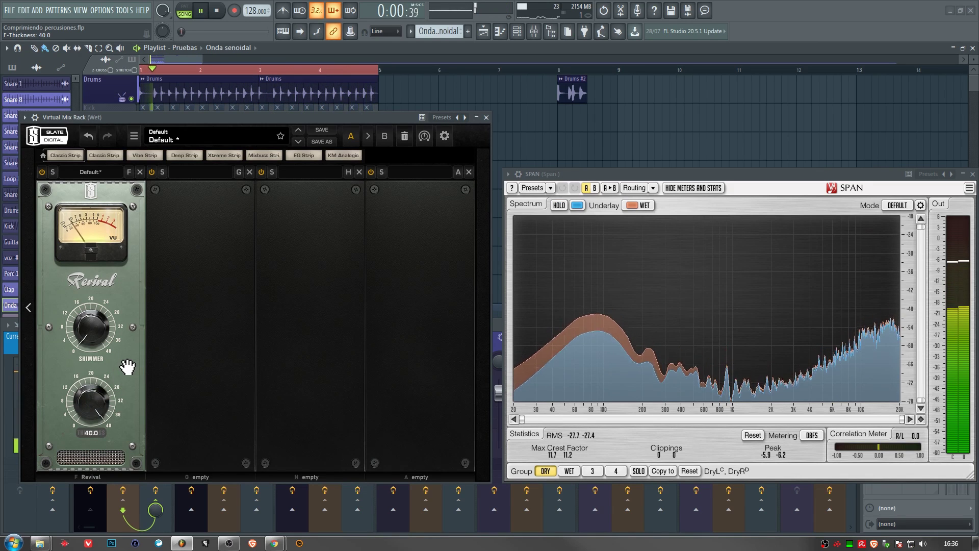
drag(127, 367, 103, 462)
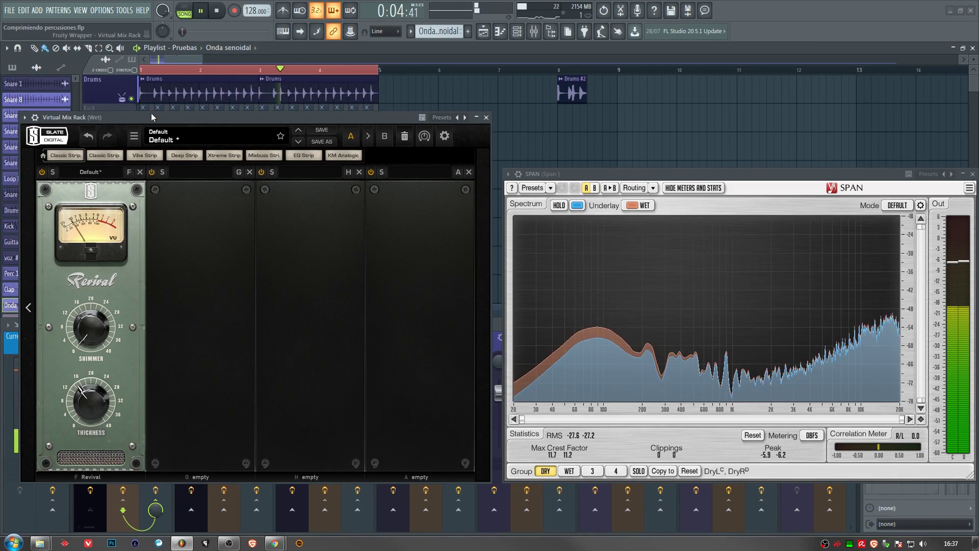
click(218, 10)
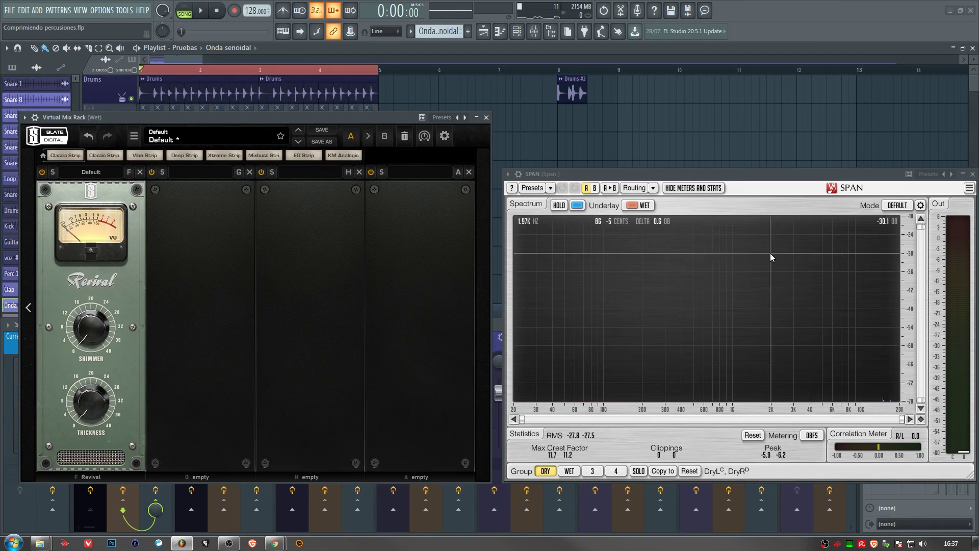
Step: Close SPAN and Virtual Mix Rack and solo the Onda senoidal playlist track
click(973, 174)
click(486, 117)
scroll(460, 169, down, 3)
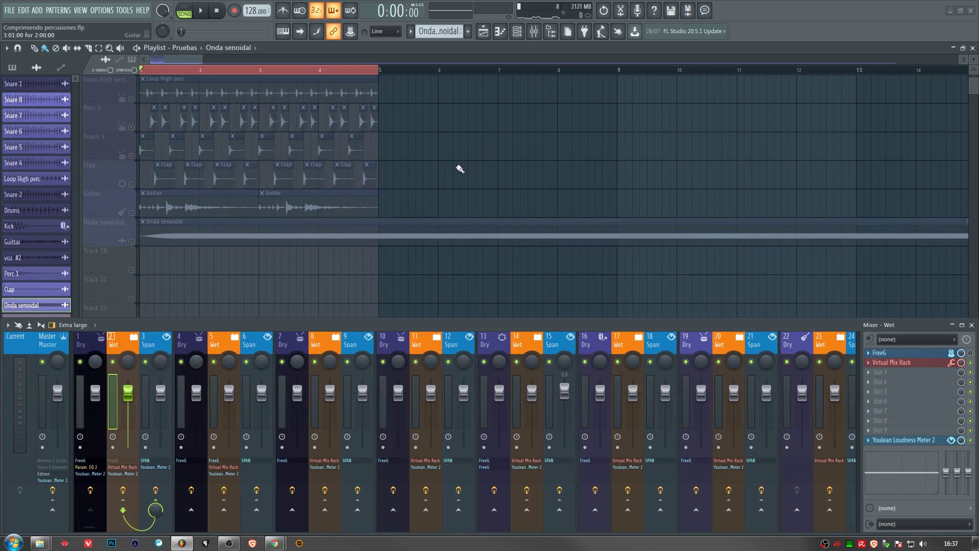
click(138, 240)
Step: Open Virtual Mix Rack from Wet insert 26 and SPAN from Span insert 27, placed side by side for sine wave playback
scroll(697, 347, down, 20)
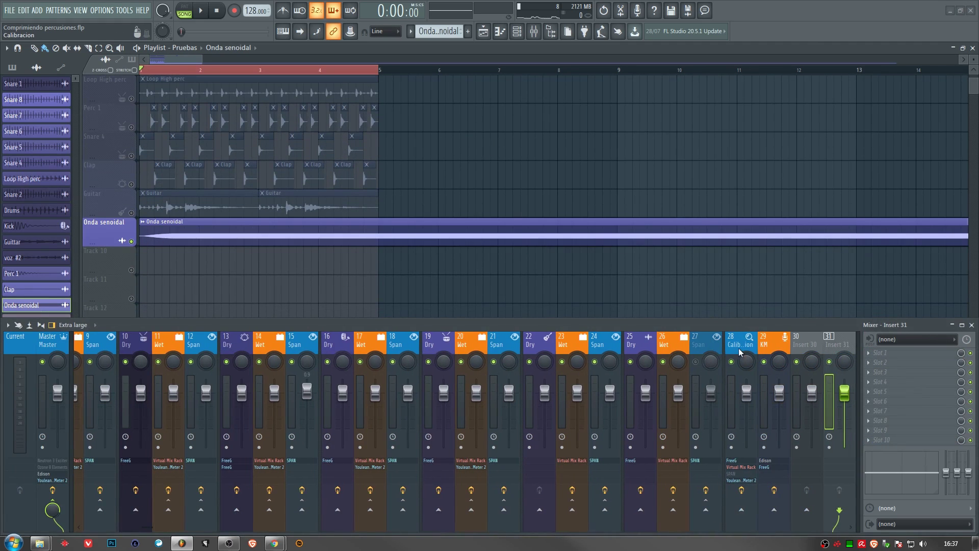
click(710, 346)
key(Left)
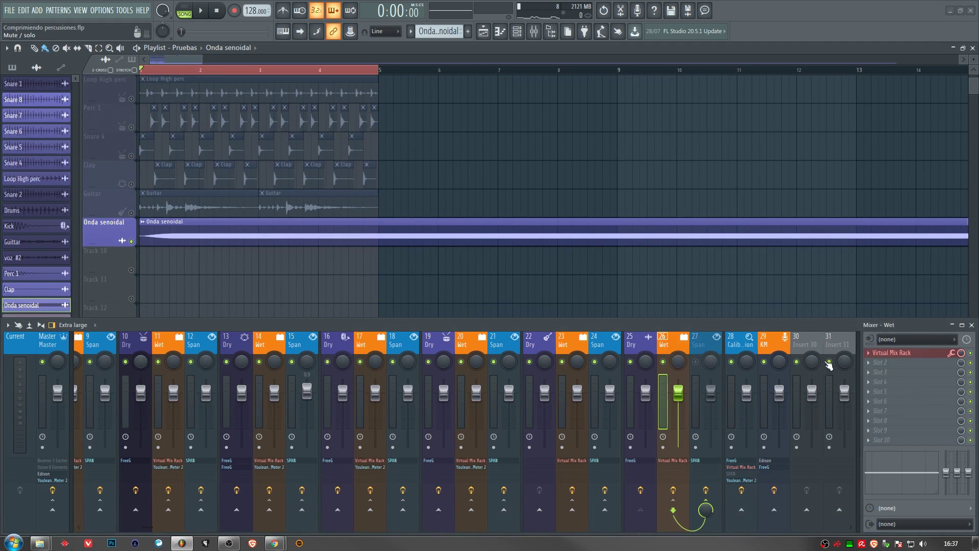
click(897, 354)
key(Right)
click(929, 445)
drag(381, 109, 375, 111)
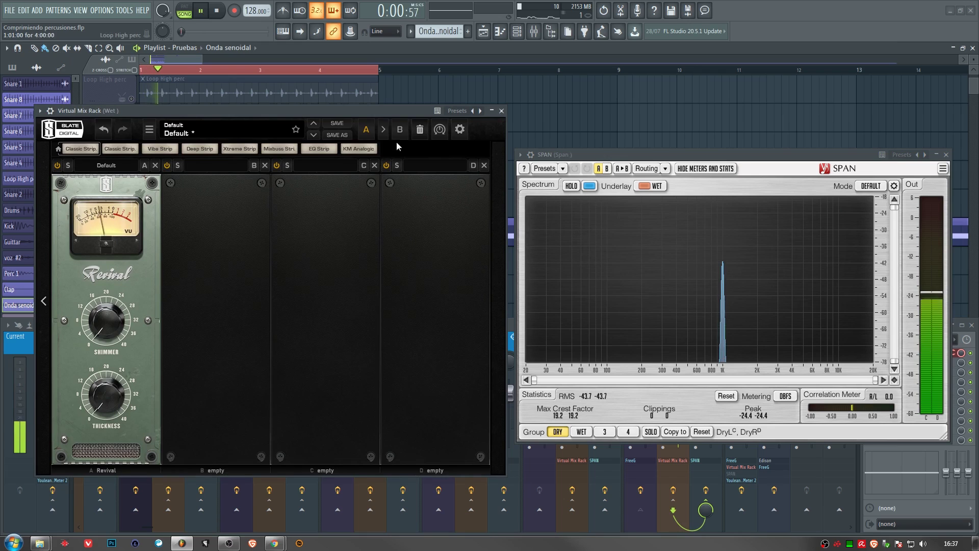
Step: Set Revival's Shimmer to 40 during playback and open the Onda senoidal clip's channel settings
drag(106, 313, 121, 256)
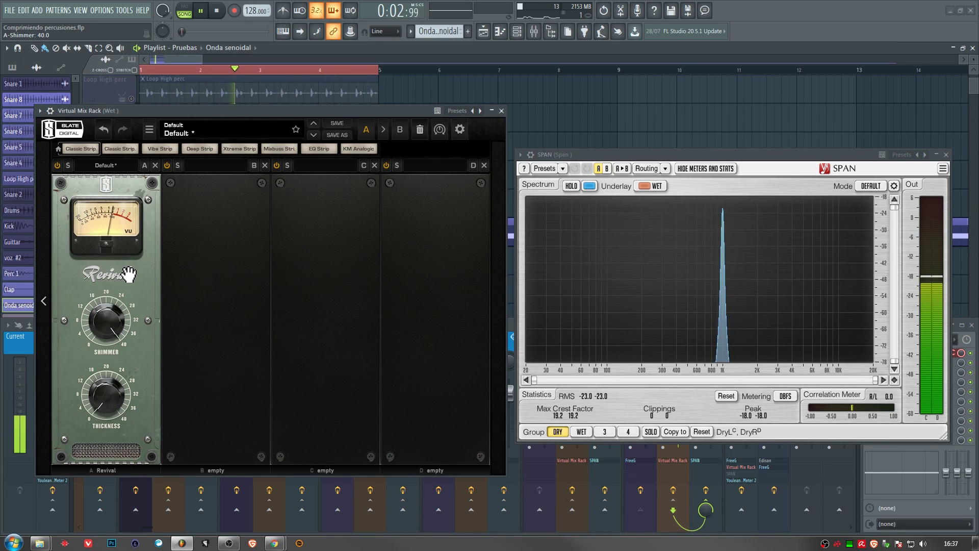
drag(299, 111, 295, 307)
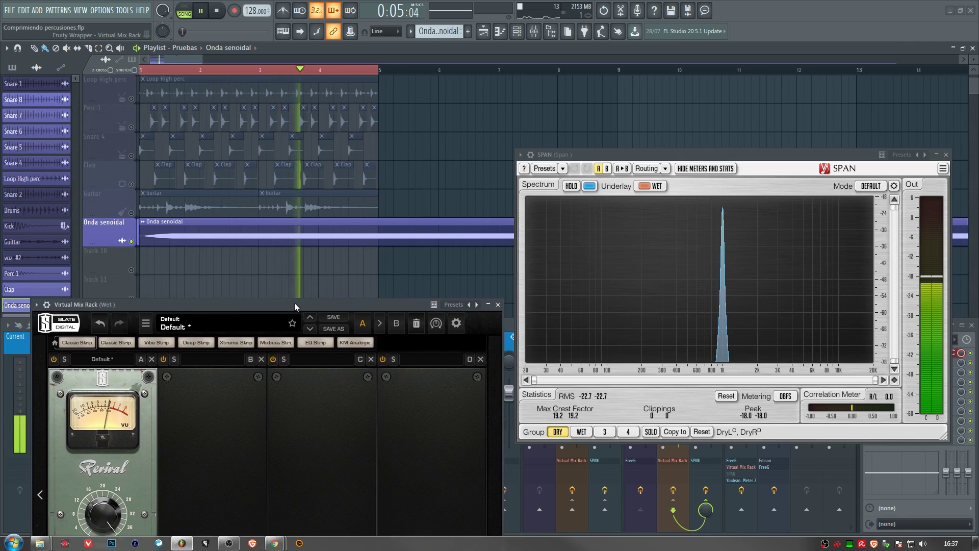
double_click(322, 232)
Step: Raise the Onda senoidal channel's pitch to about 2.5 kHz, checking in SPAN how Shimmer affects the sine wave
drag(305, 122, 304, 102)
mouse_move(735, 203)
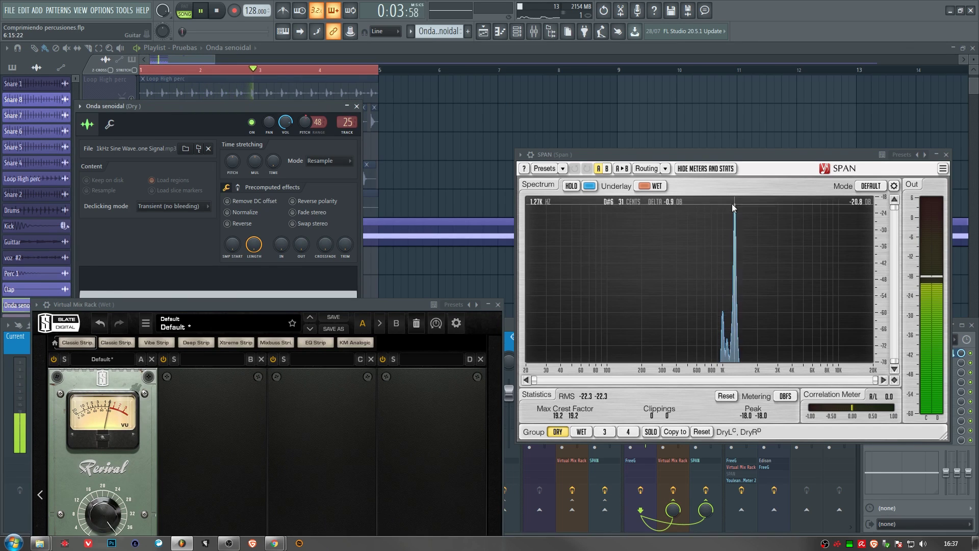
mouse_move(303, 127)
mouse_down()
mouse_move(303, 107)
mouse_move(307, 117)
mouse_up()
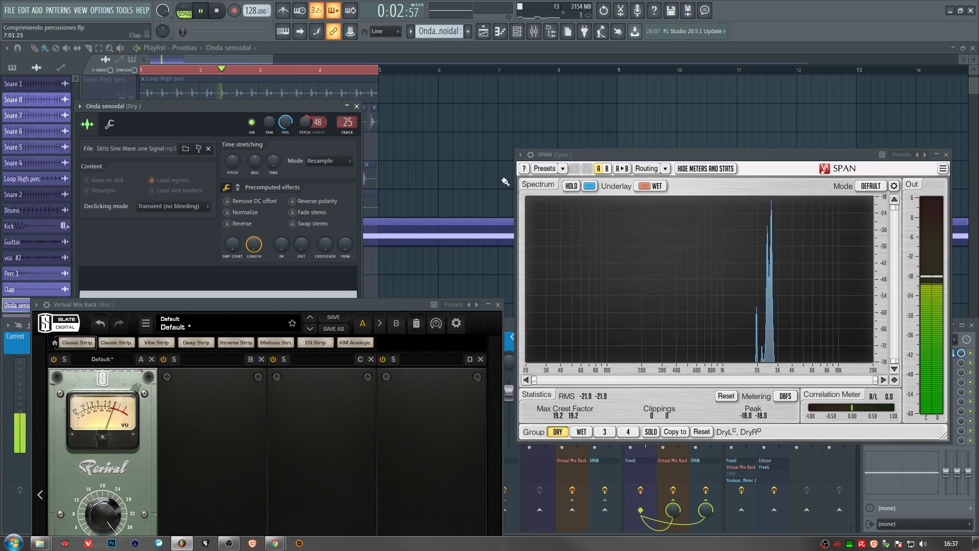
Step: Sweep the Onda senoidal channel's pitch up to about 10 kHz while watching SPAN, and reset it to 0 cents
mouse_move(771, 198)
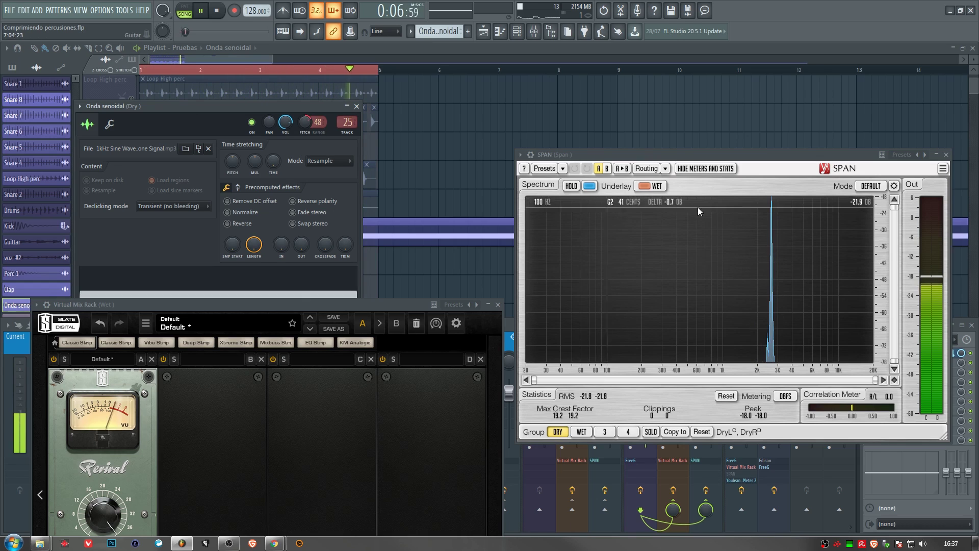
drag(311, 124, 311, 120)
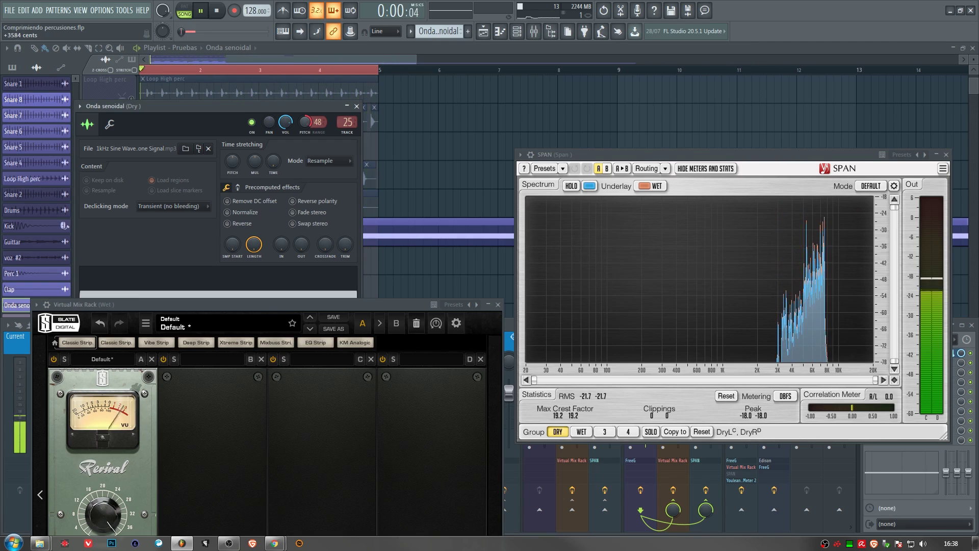
mouse_move(305, 122)
mouse_down()
mouse_move(305, 133)
mouse_move(308, 122)
mouse_up()
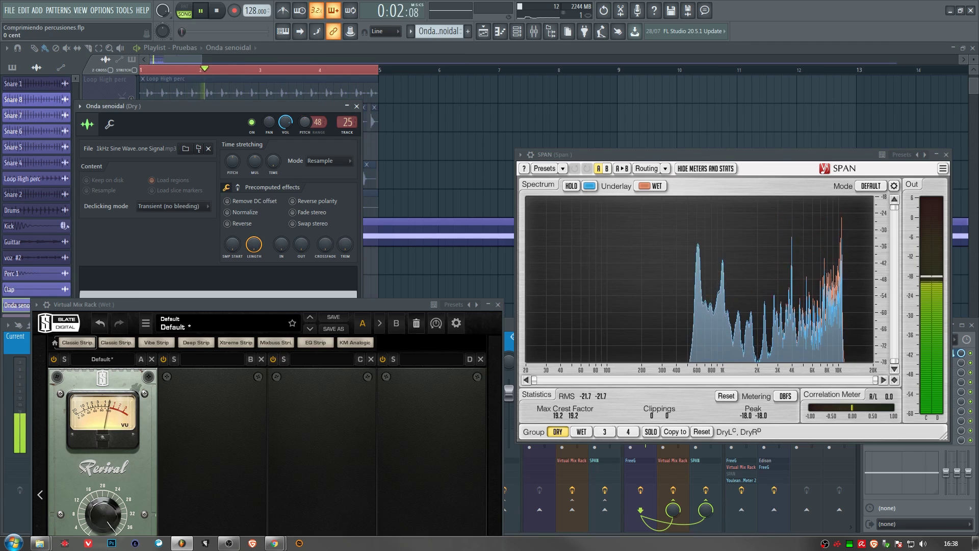
right_click(307, 122)
Step: Close the channel settings and plugin windows, stop playback and solo the Drums playlist track
key(Escape)
click(357, 107)
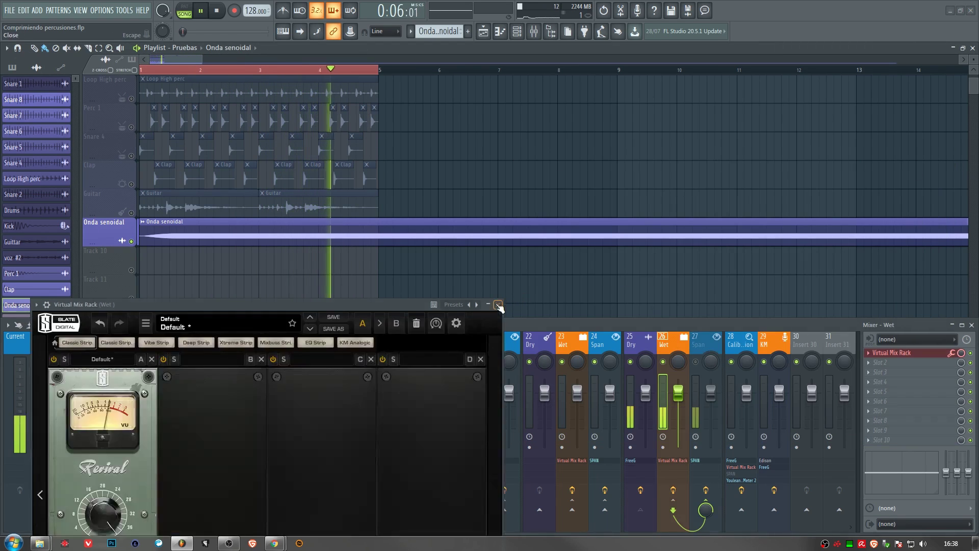
key(space)
scroll(578, 286, up, 3)
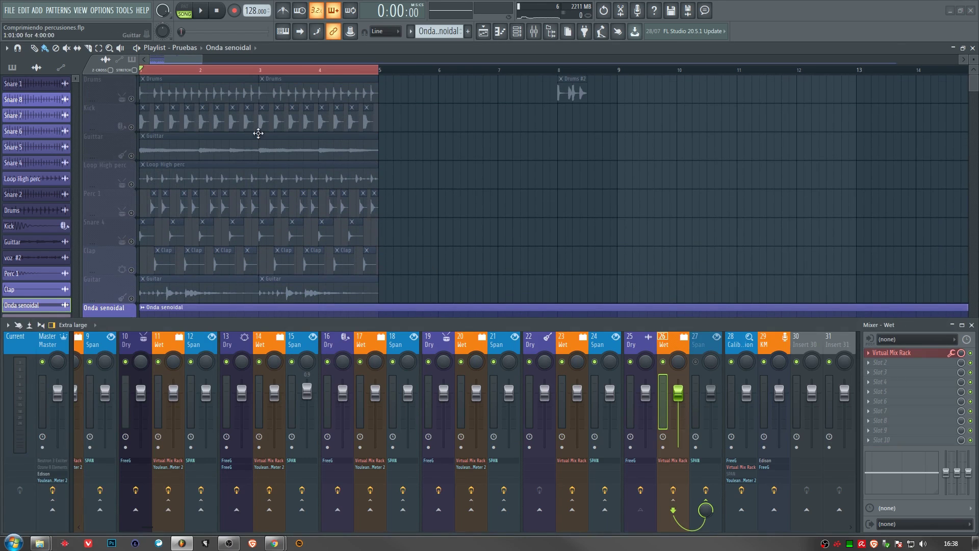
click(138, 102)
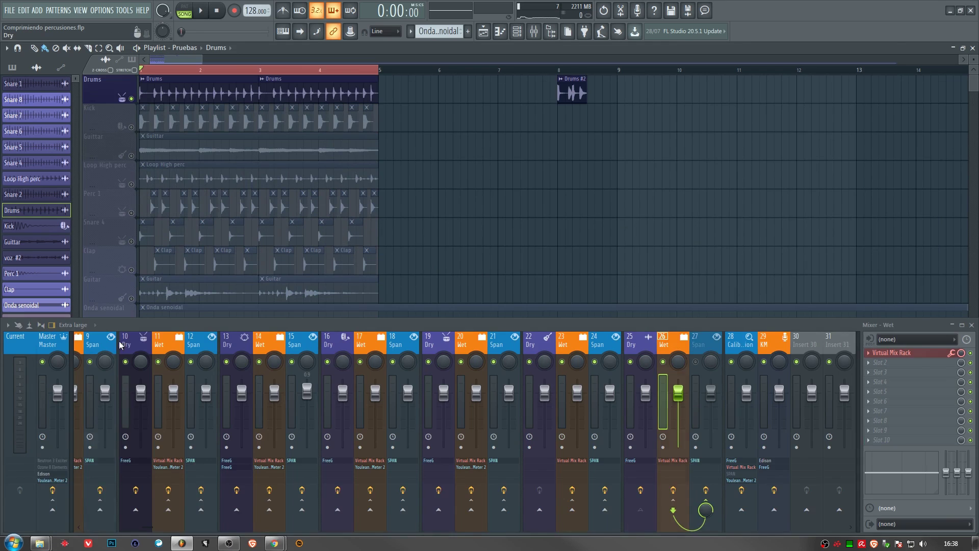
Step: Open SPAN from Span insert 3 and Virtual Mix Rack from Wet insert 2 for the drums
scroll(120, 345, up, 5)
click(149, 342)
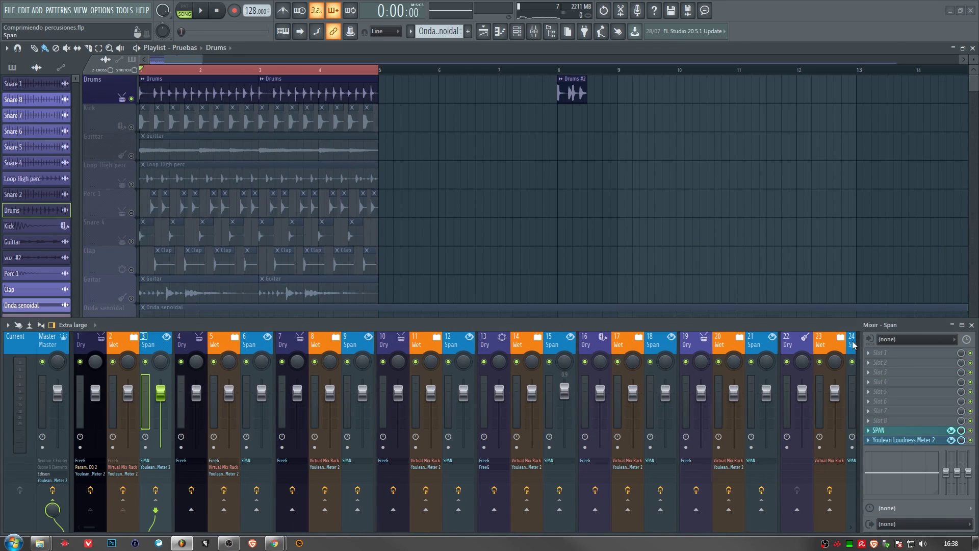
click(900, 432)
click(135, 344)
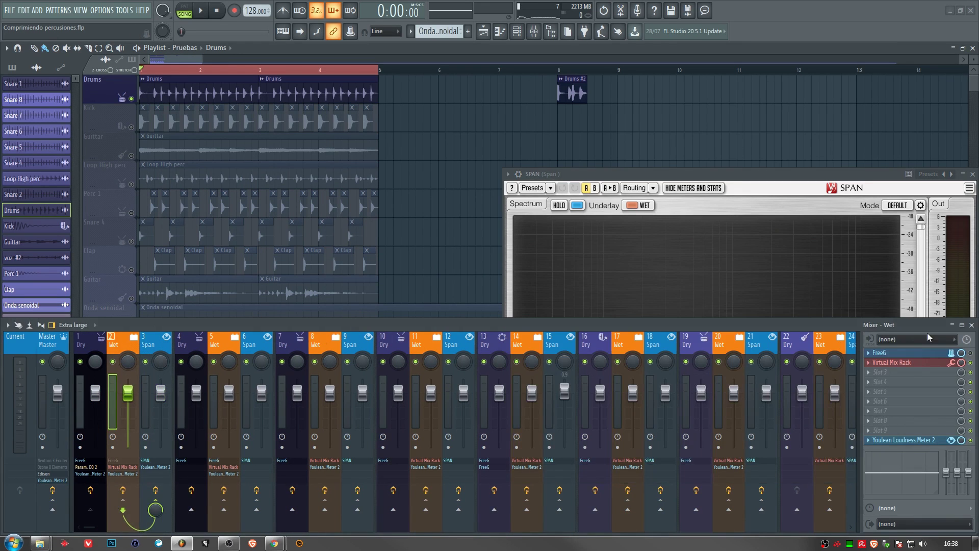
click(916, 364)
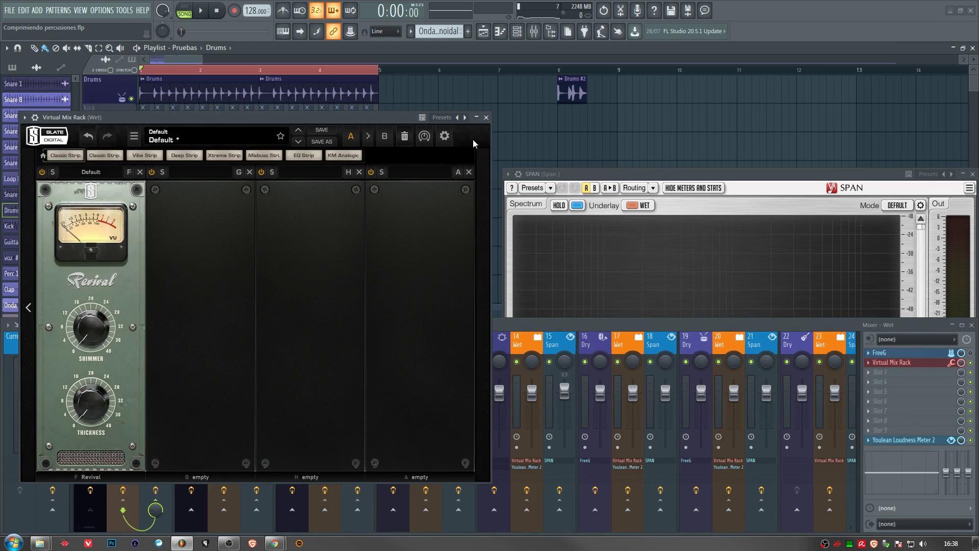
click(486, 117)
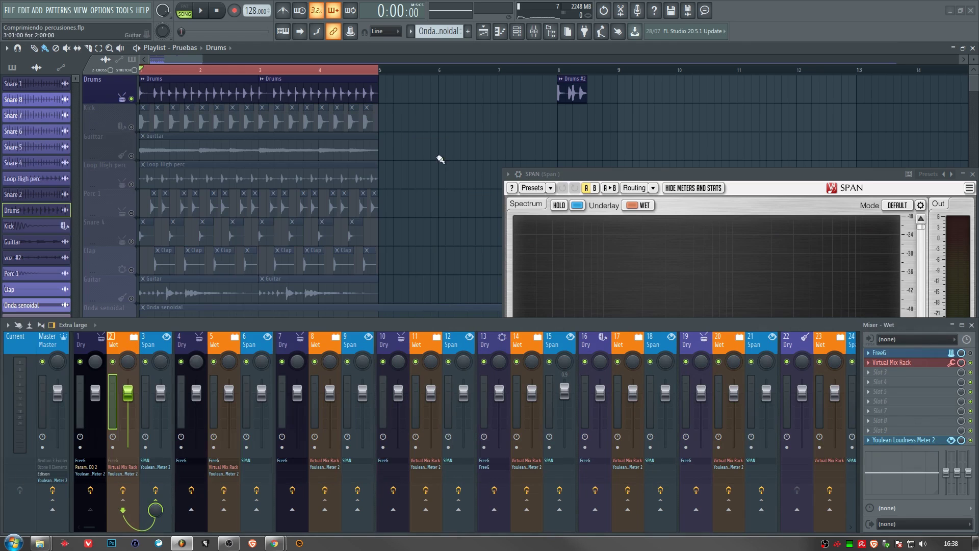
click(916, 364)
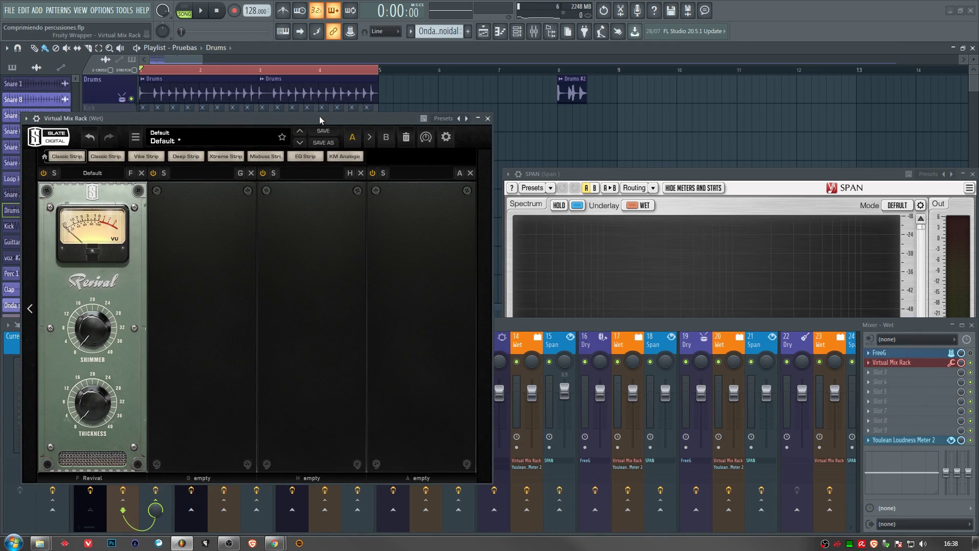
Step: In Fruity parametric EQ 2 on Dry insert 1, make band 7 a steep low pass at about 2 kHz
click(615, 329)
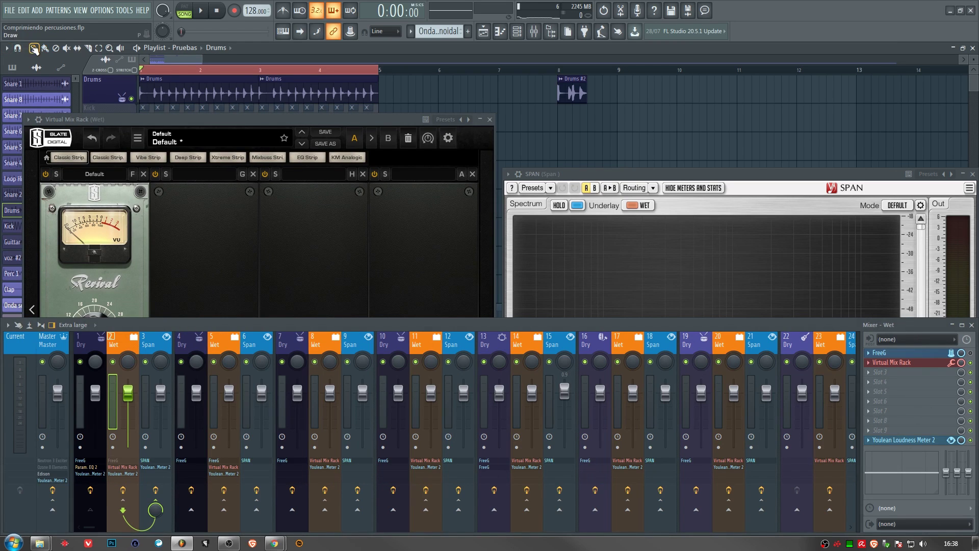
click(87, 353)
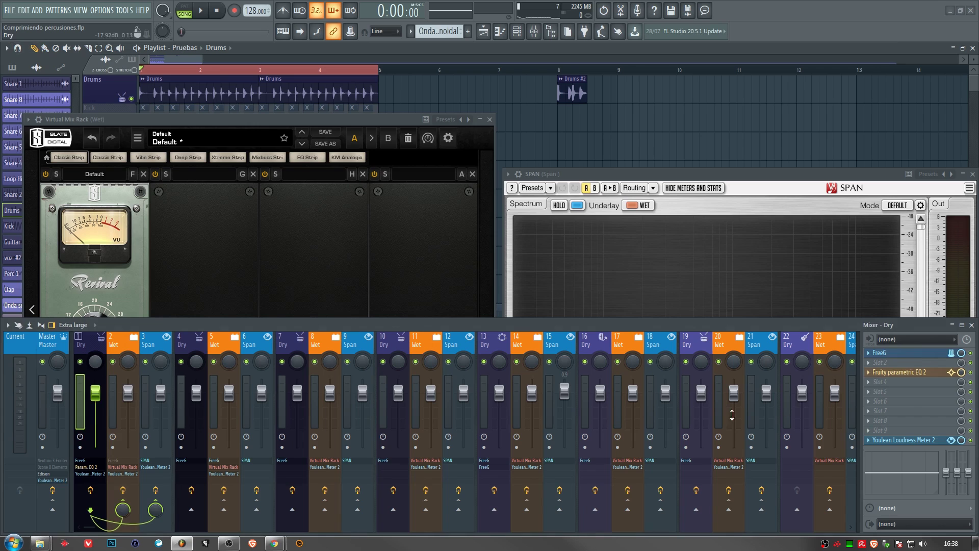
click(898, 373)
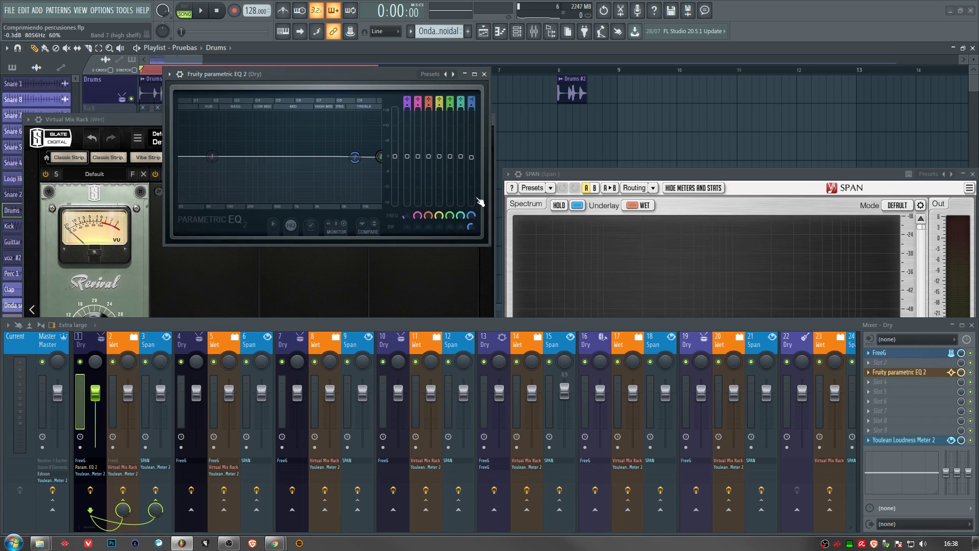
right_click(353, 158)
mouse_move(367, 185)
click(399, 193)
right_click(354, 156)
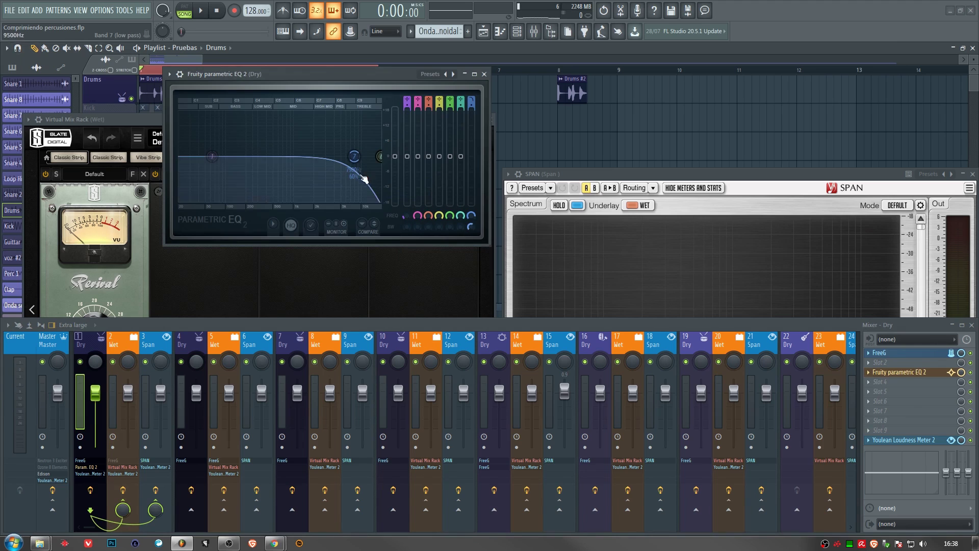
key(Escape)
drag(354, 156, 321, 156)
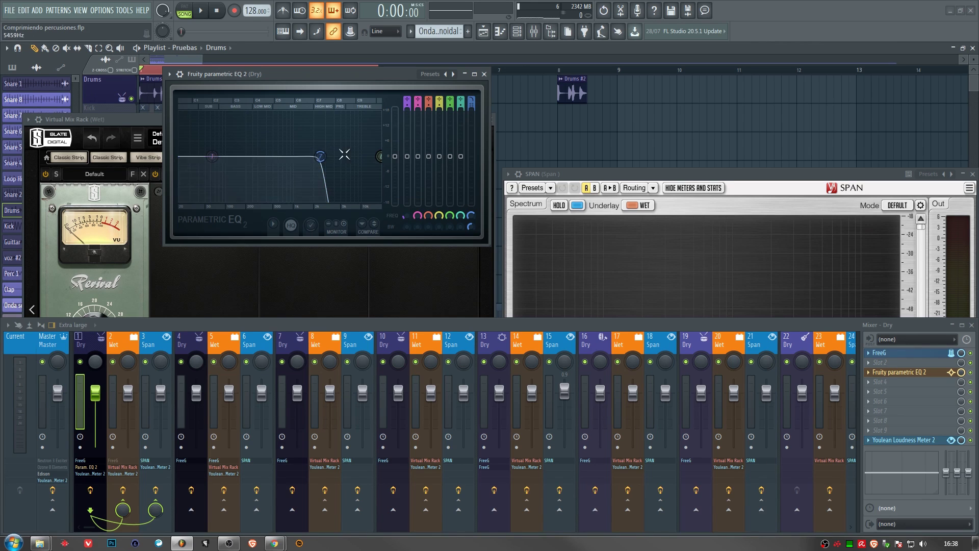
click(485, 74)
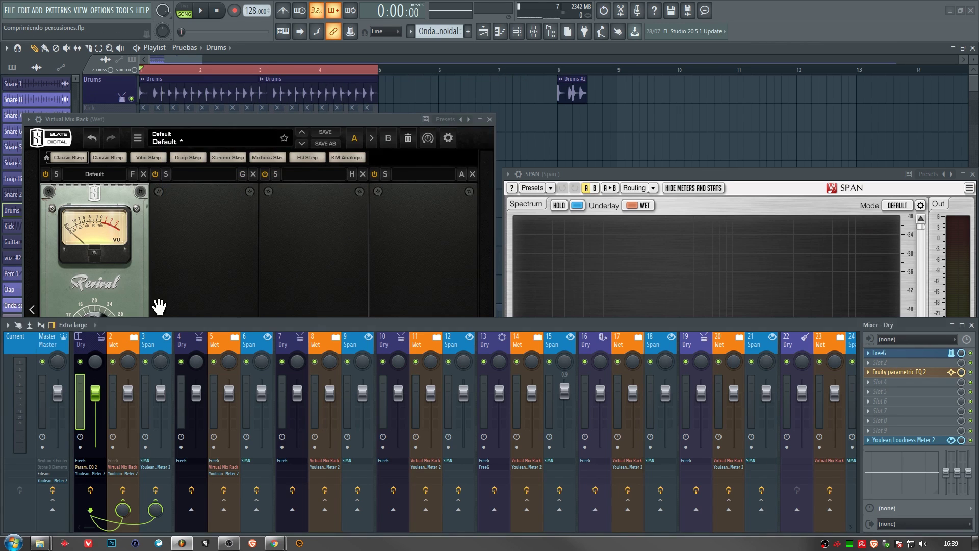
Step: Reopen SPAN from Span insert 3 and Virtual Mix Rack from Wet insert 2, placed side by side
click(111, 292)
click(490, 120)
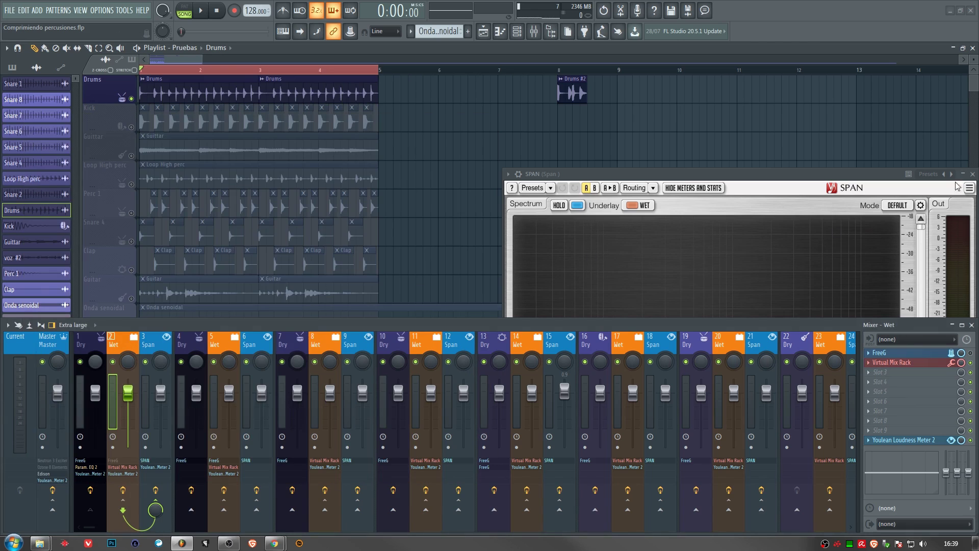
click(169, 347)
click(906, 431)
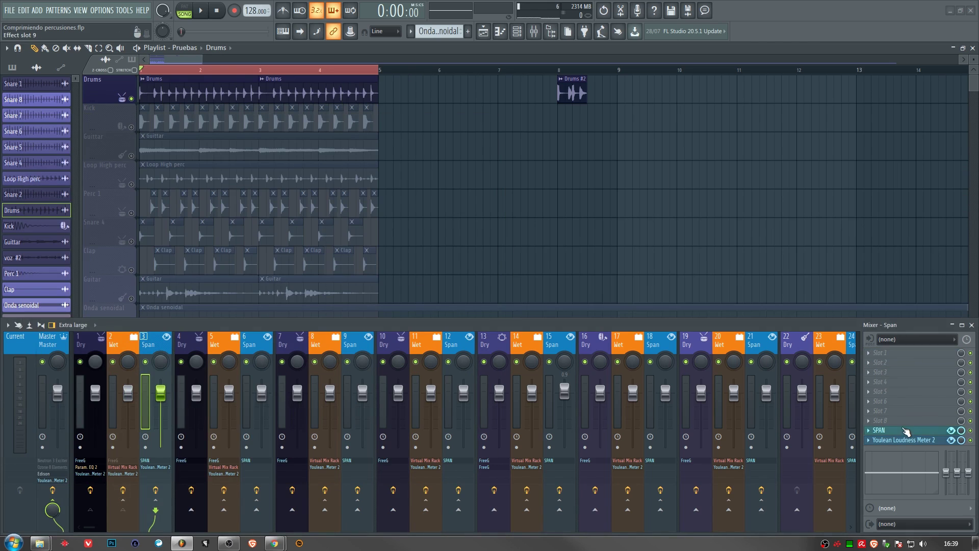
click(902, 431)
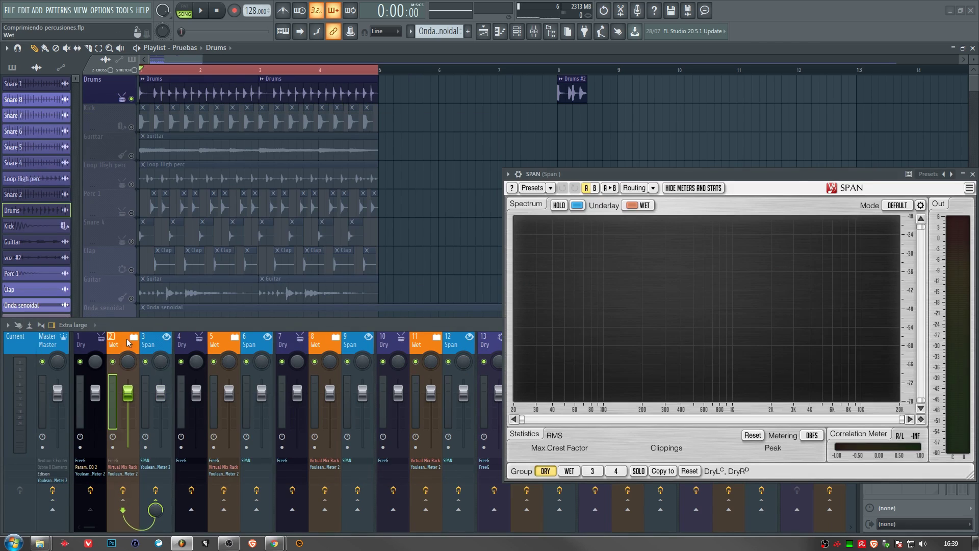
click(117, 398)
click(911, 363)
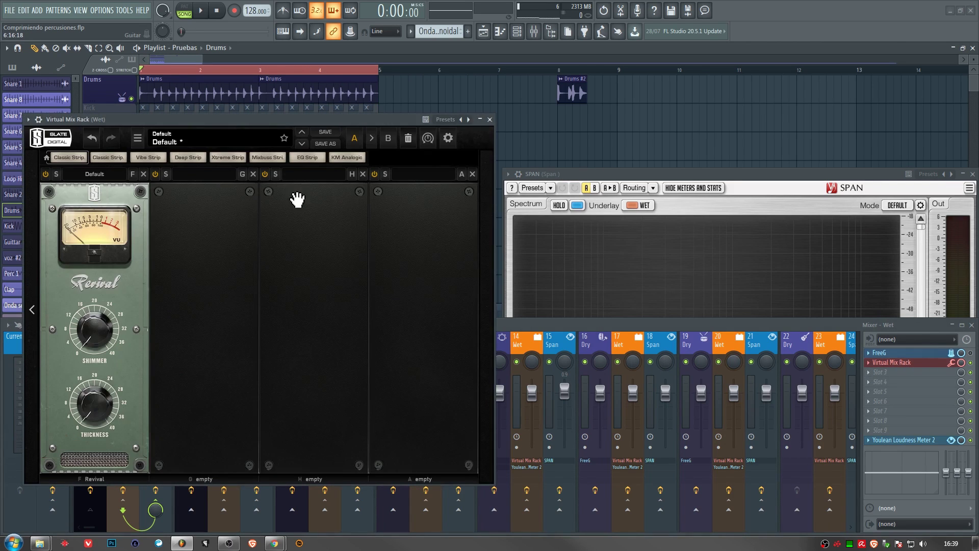
click(566, 188)
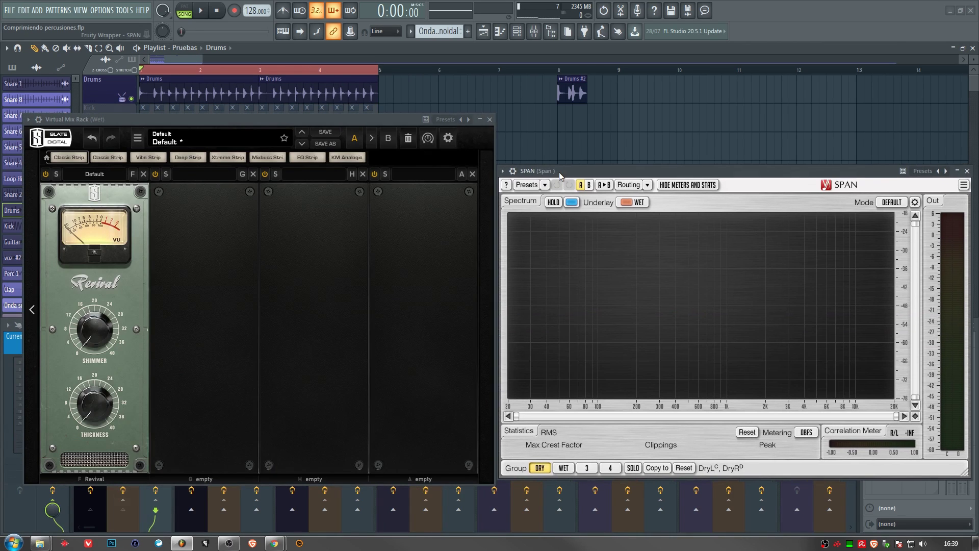
Step: With Revival bypassed, set its Shimmer to 40 and start playback of the drums
click(45, 173)
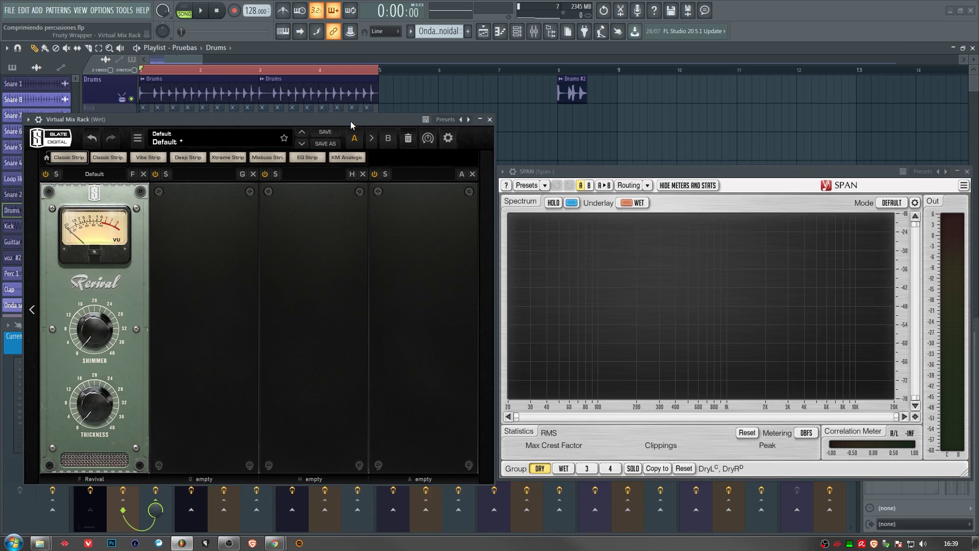
click(45, 174)
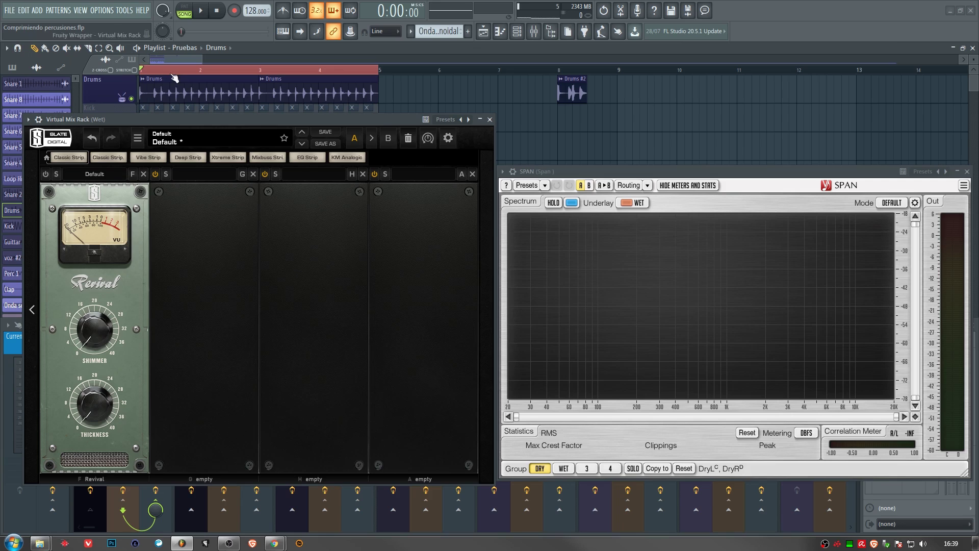
drag(87, 327, 113, 198)
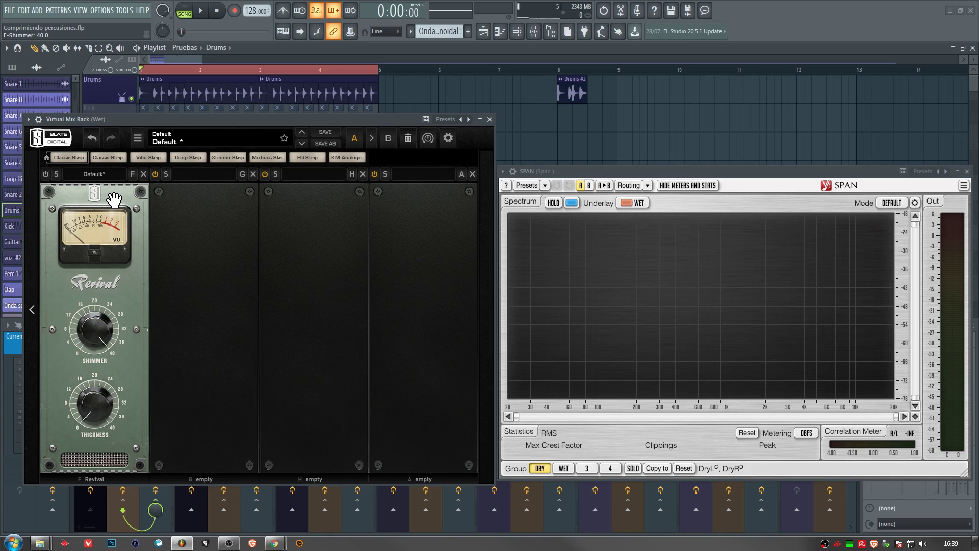
click(200, 15)
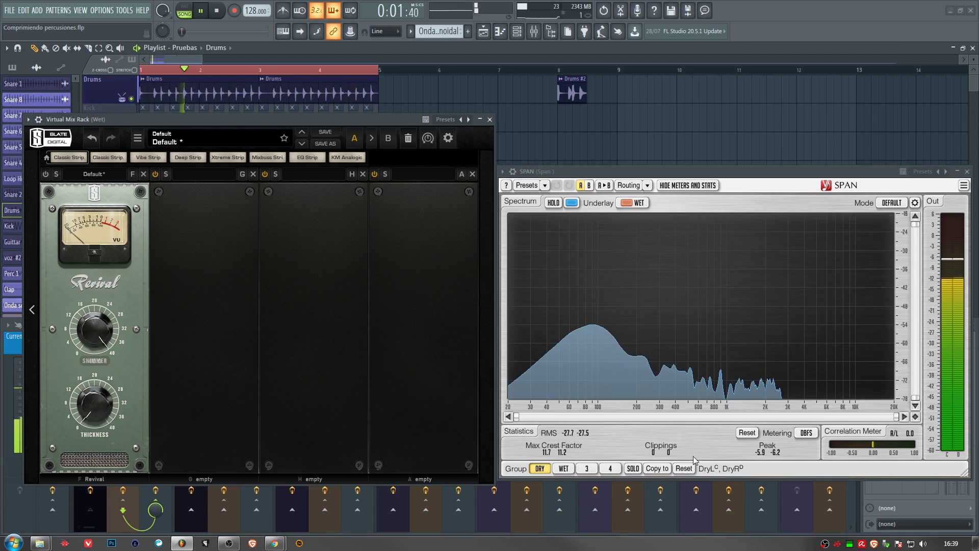
Step: Open Fruity parametric EQ 2 from Dry insert 1 beside SPAN and raise band 7's low-pass cutoff to about 6 kHz
click(490, 119)
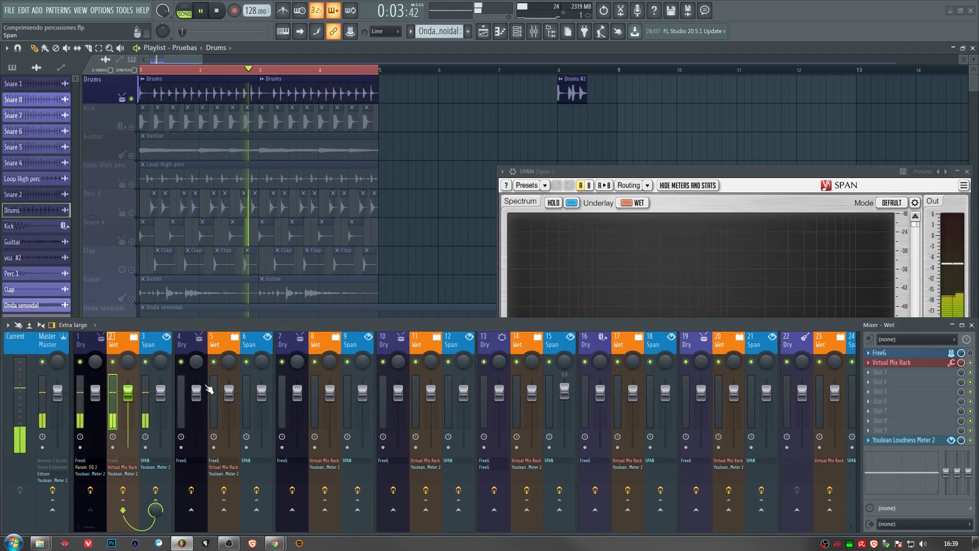
click(81, 344)
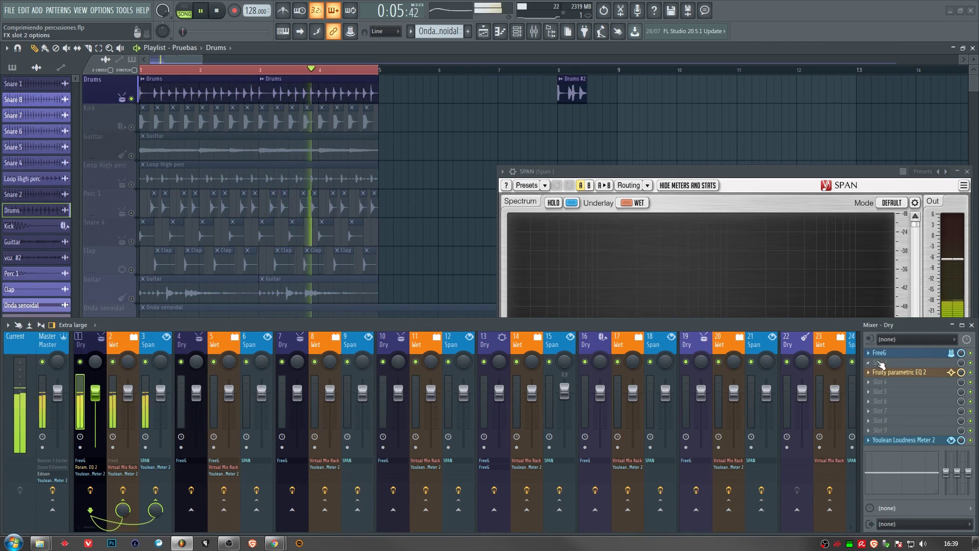
click(897, 371)
click(736, 186)
drag(360, 74, 325, 188)
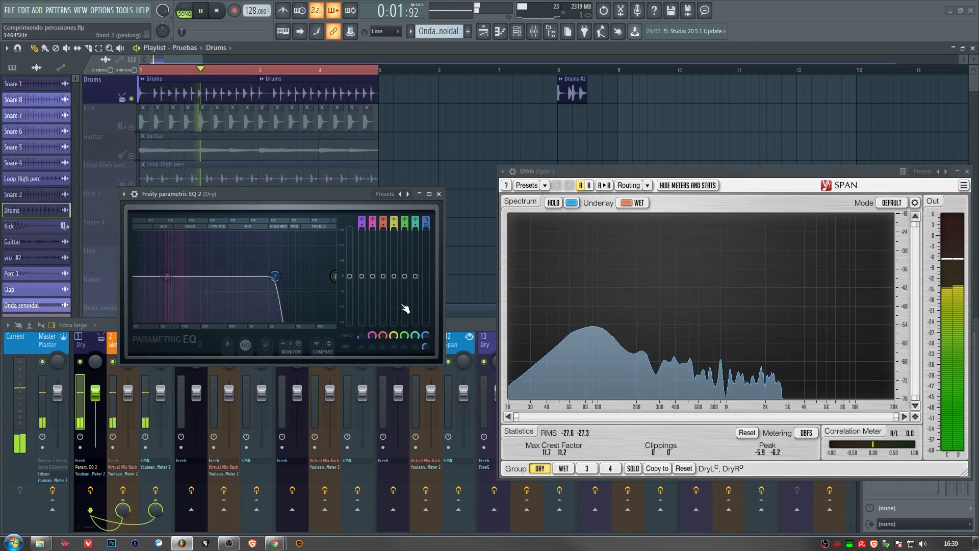
mouse_move(275, 276)
drag(275, 276, 302, 276)
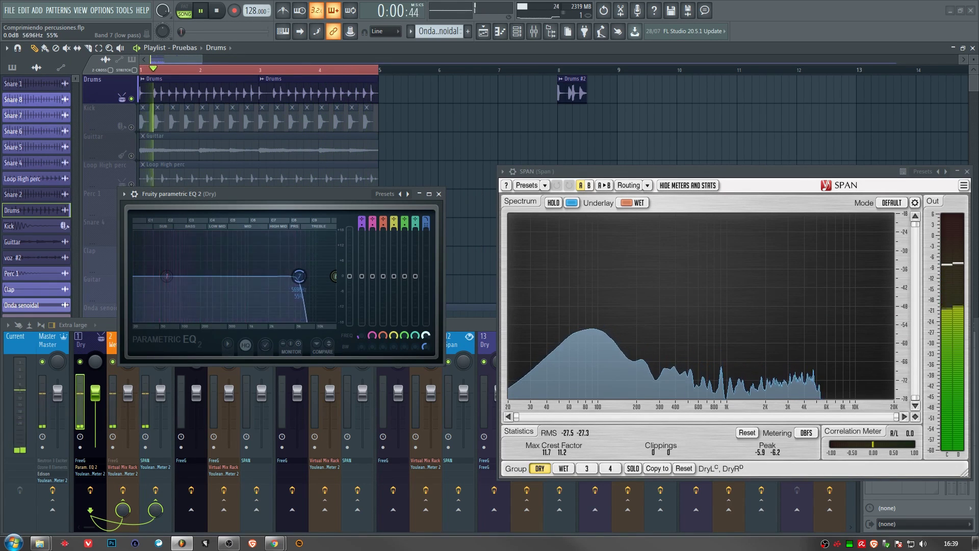
Step: Examine the Dry, Wet and Span inserts and bring Fruity parametric EQ 2 and SPAN back in front of the mixer
click(134, 342)
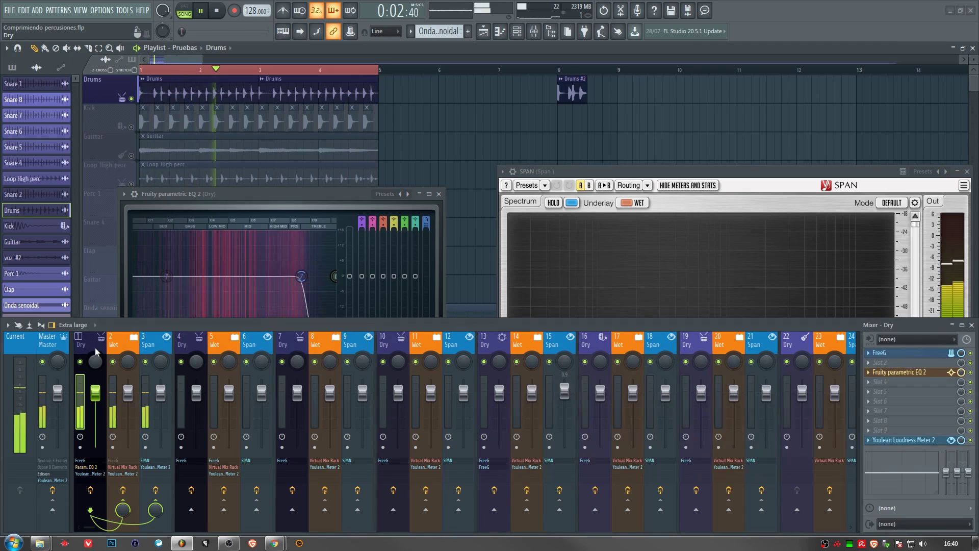
click(145, 341)
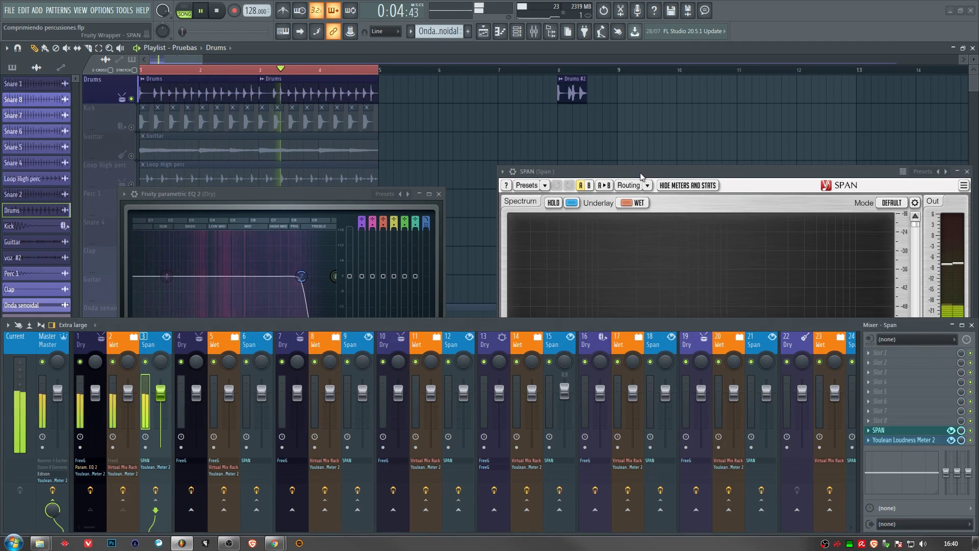
click(606, 258)
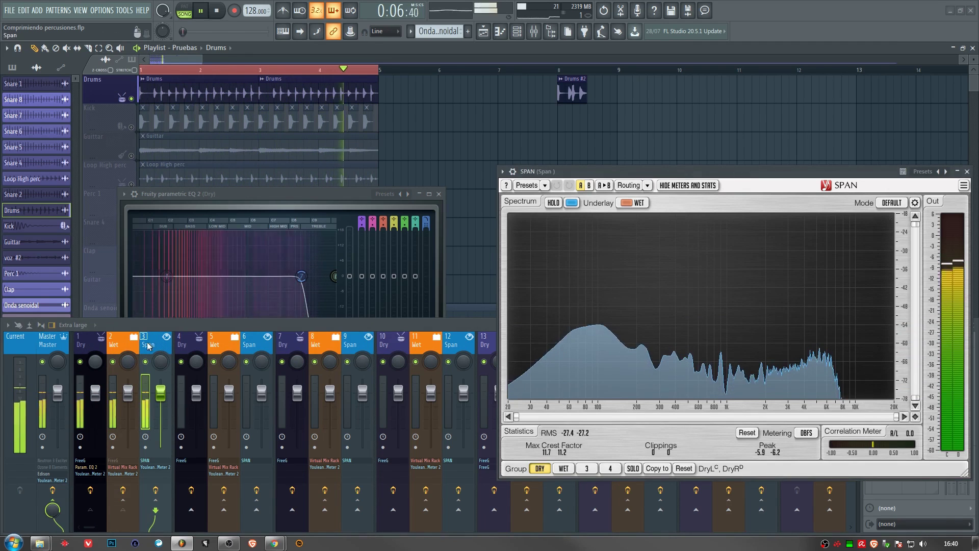
click(113, 342)
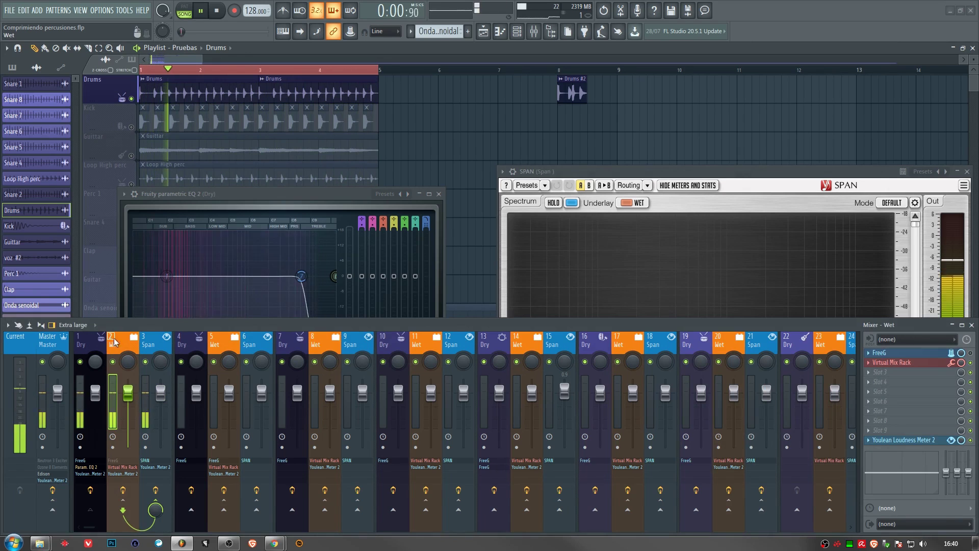
click(92, 337)
click(289, 195)
click(589, 171)
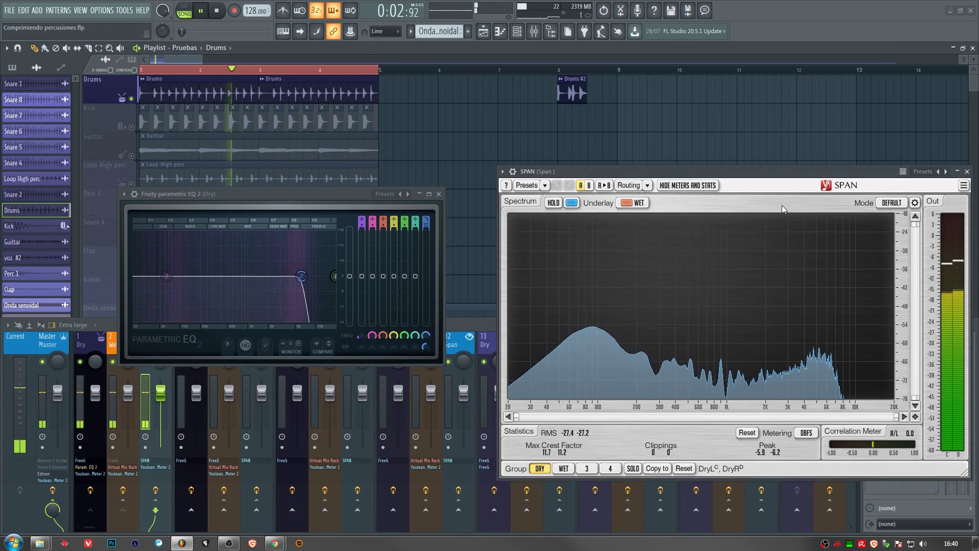
Step: Reopen SPAN from Span insert 3 and Virtual Mix Rack from Wet insert 2, and turn Revival back on
click(967, 172)
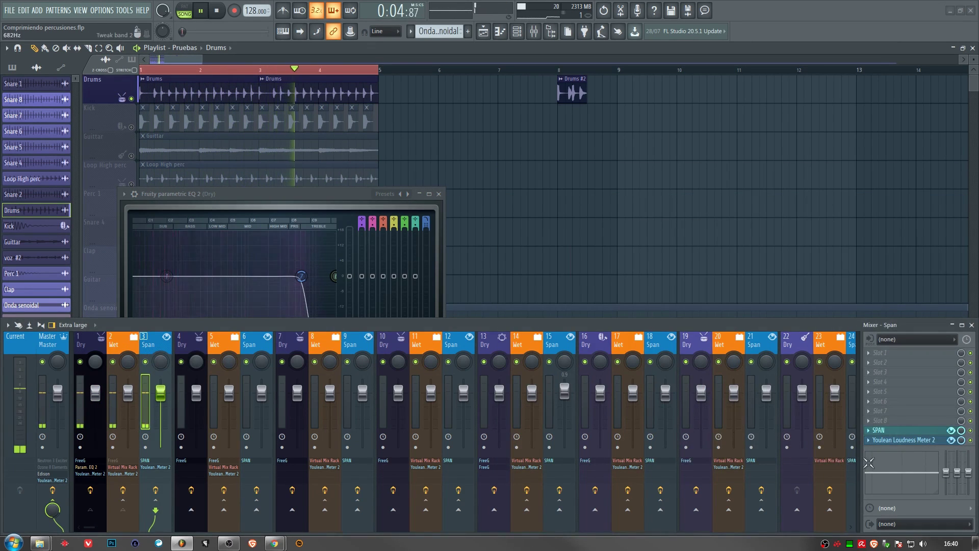
click(879, 430)
click(112, 339)
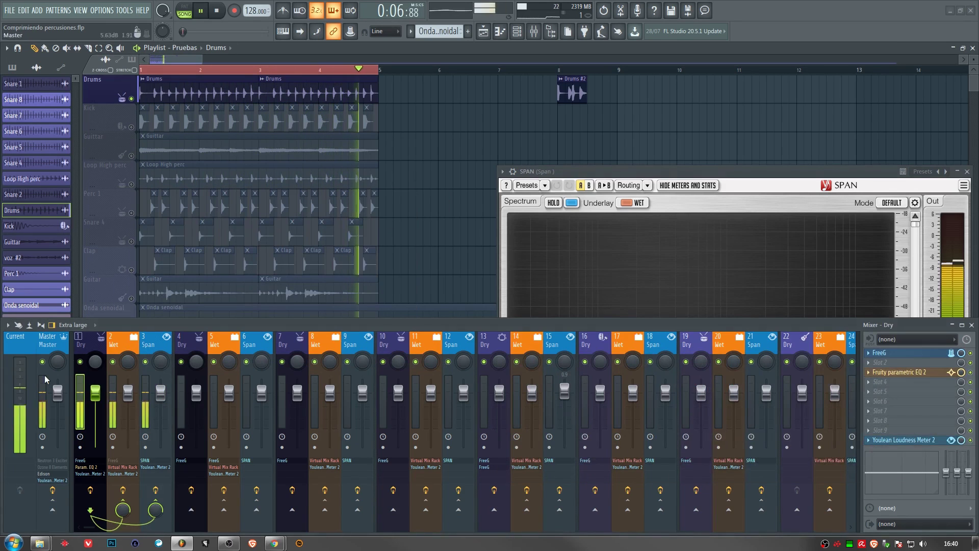
click(885, 361)
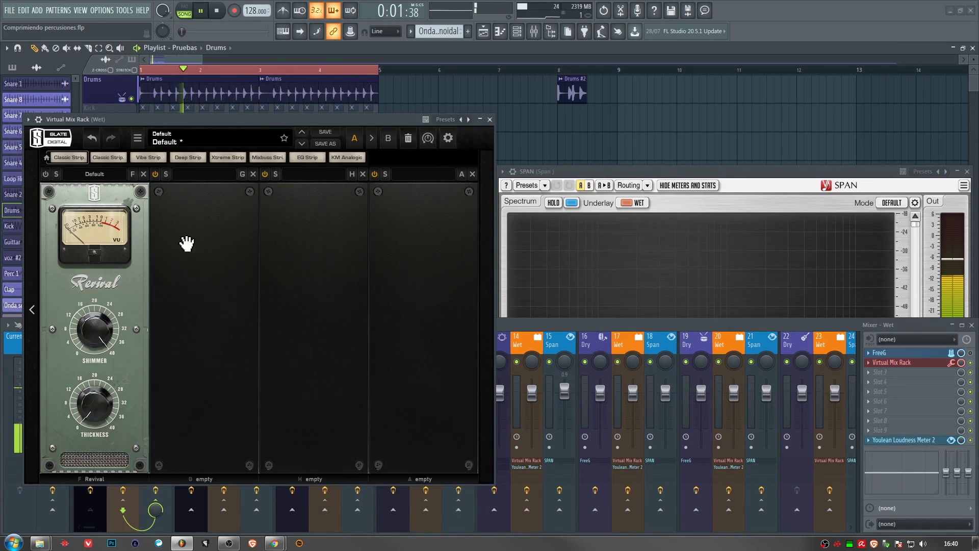
click(46, 175)
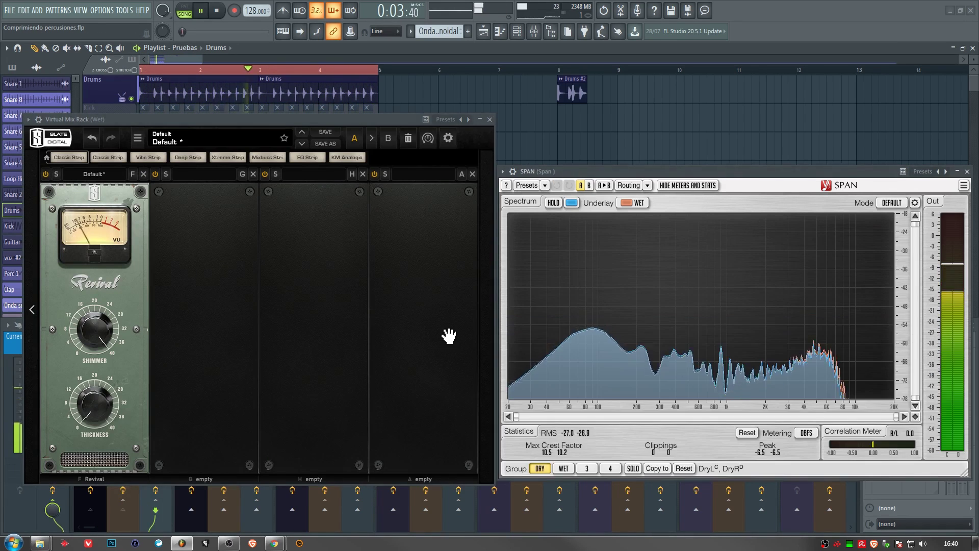
Step: Open Fruity parametric EQ 2 from Dry insert 1 and lower band 7's low-pass cutoff to about 2.5 kHz
click(950, 509)
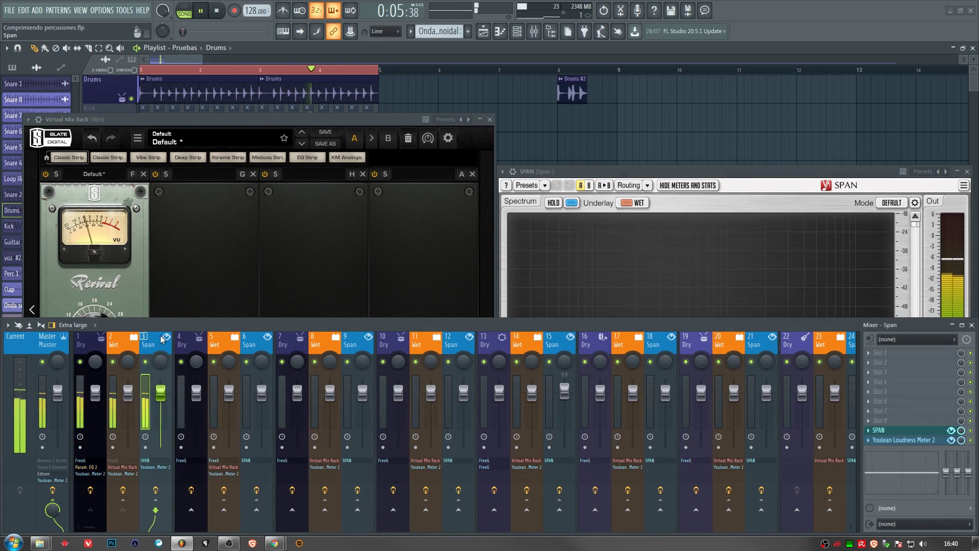
click(900, 372)
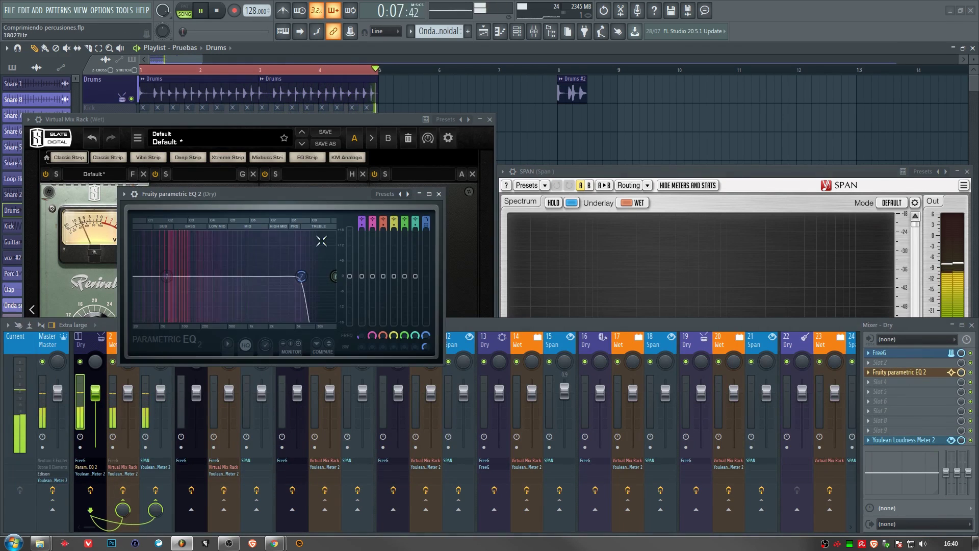
drag(299, 276, 276, 275)
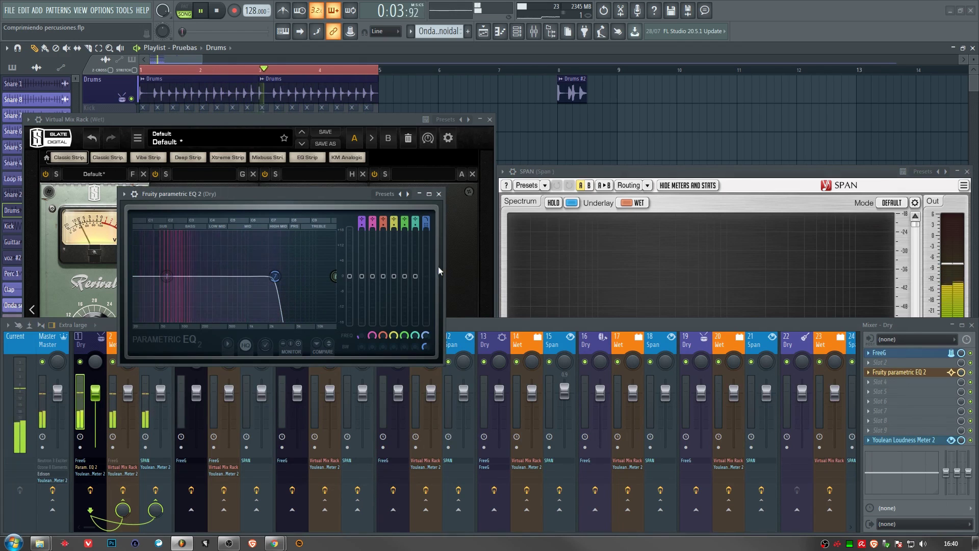
drag(335, 197, 360, 203)
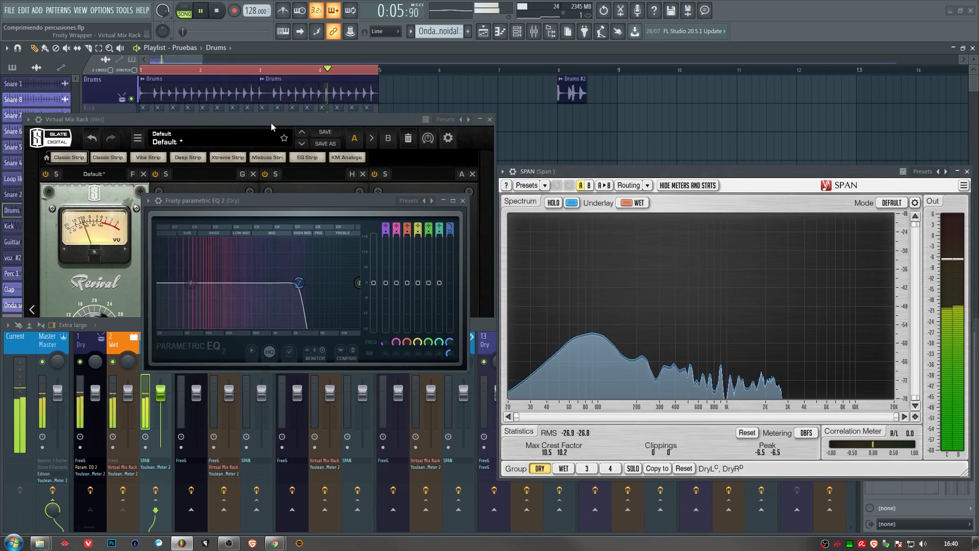
Step: Bring Virtual Mix Rack to the front, set Revival's Shimmer to 20 and readjust it to 23.6
click(58, 204)
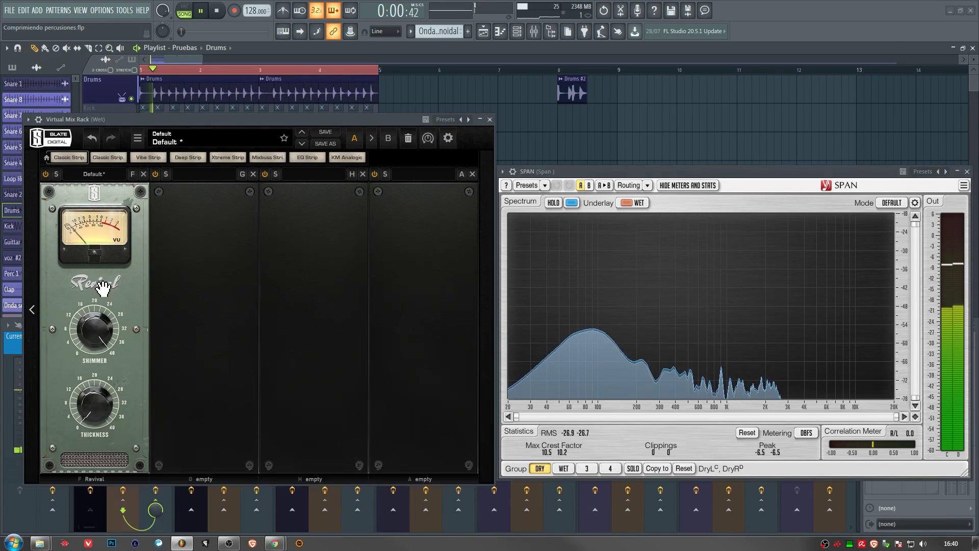
drag(95, 357, 318, 328)
drag(112, 329, 280, 321)
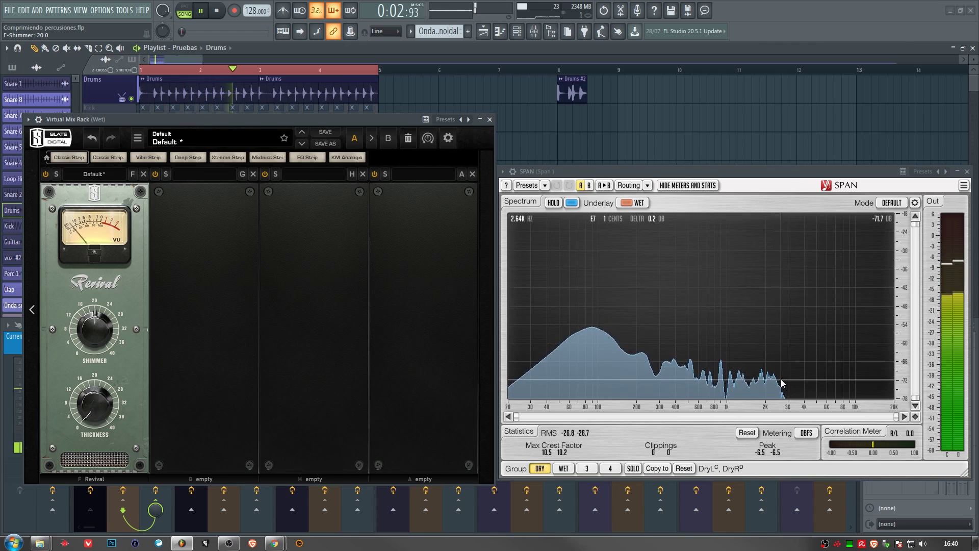
drag(97, 326, 101, 320)
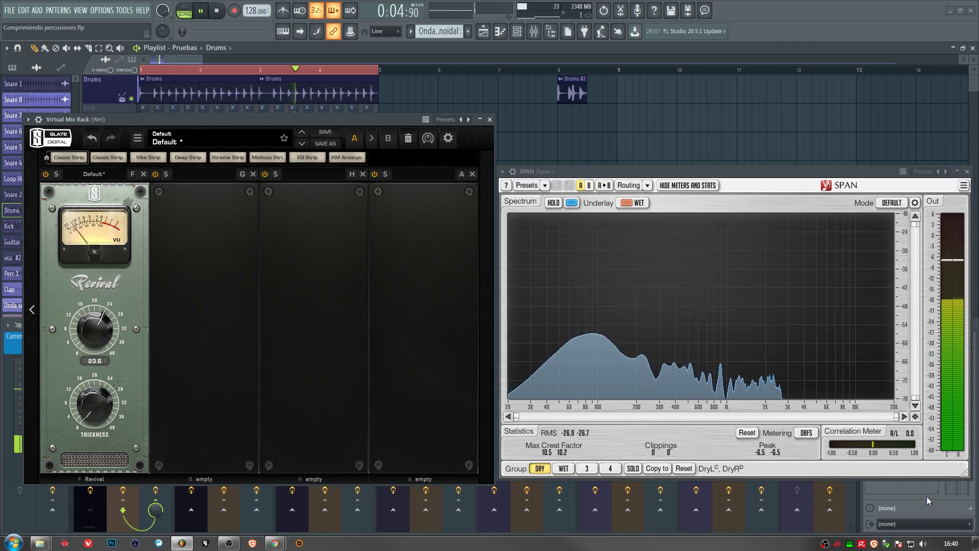
Step: Close Virtual Mix Rack and raise band 7's low-pass cutoff to its maximum in Dry insert 1's Fruity parametric EQ 2
key(F9)
click(90, 374)
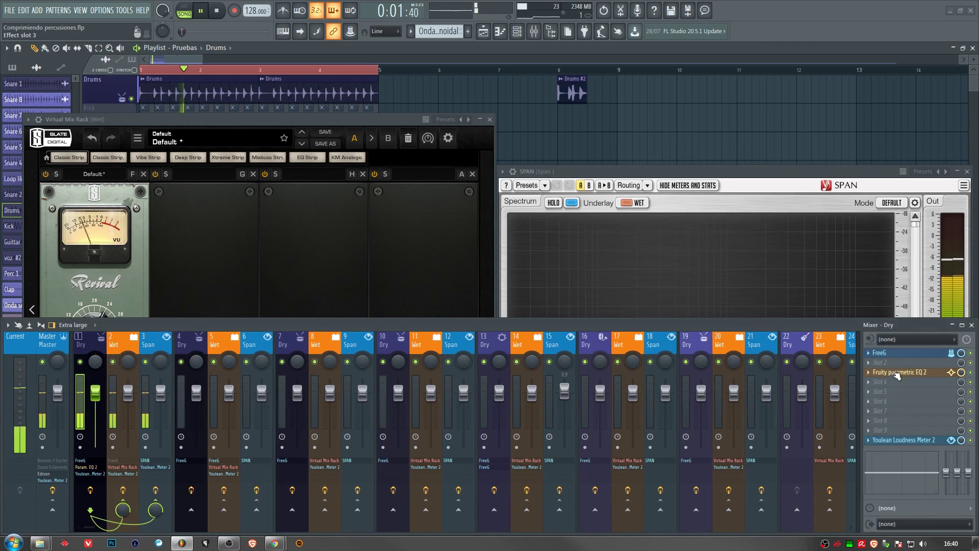
click(900, 372)
click(489, 119)
click(631, 213)
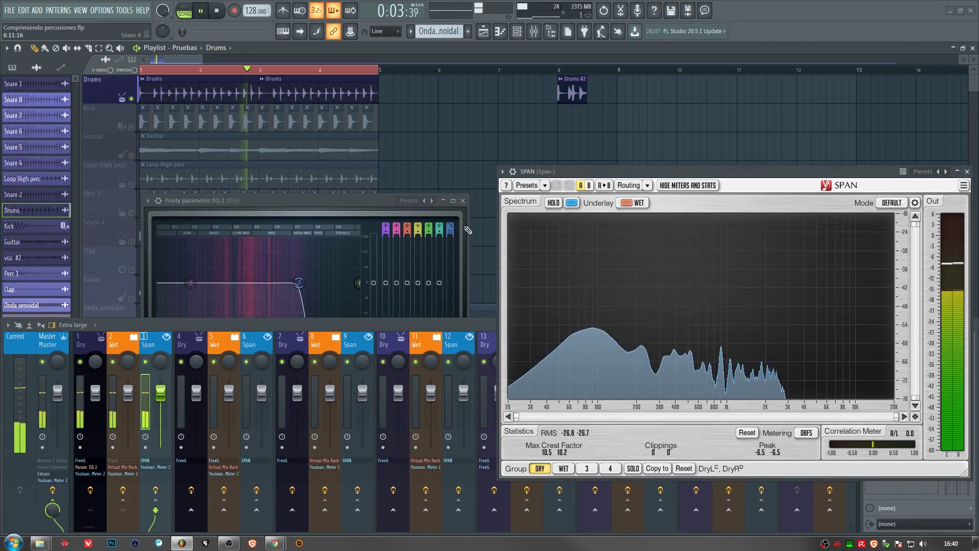
click(338, 207)
drag(450, 342, 449, 316)
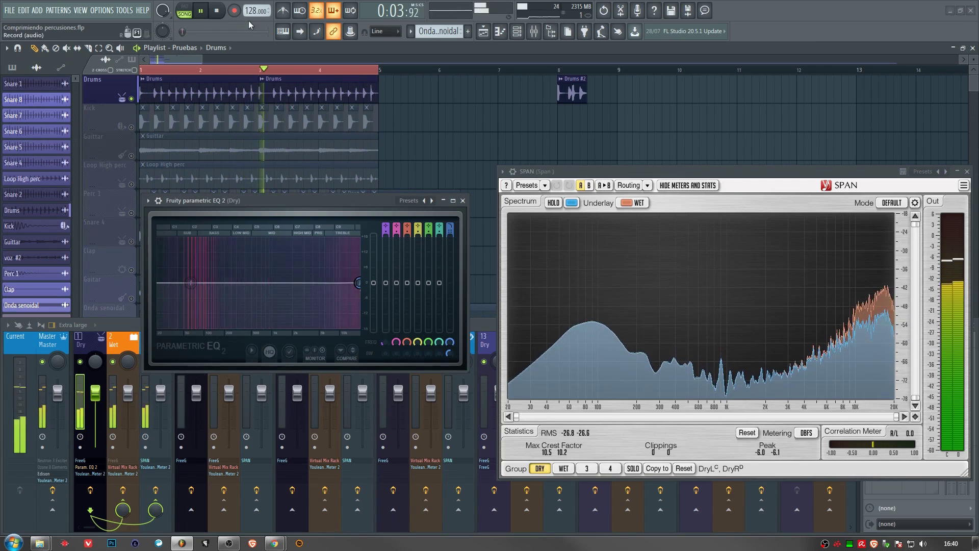
Step: Stop playback and close Fruity parametric EQ 2, SPAN and the mixer to uncover the Thickness slide
key(space)
click(474, 323)
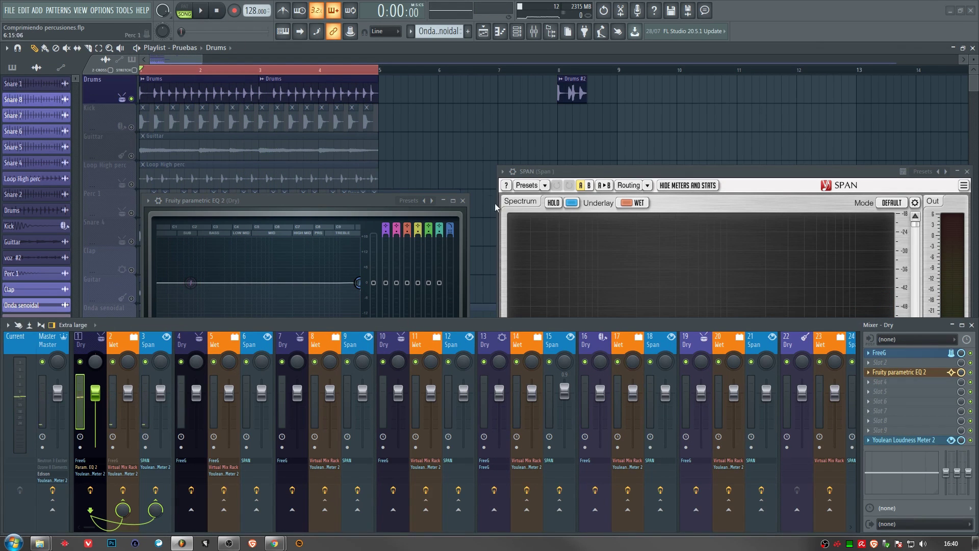
click(463, 201)
click(966, 172)
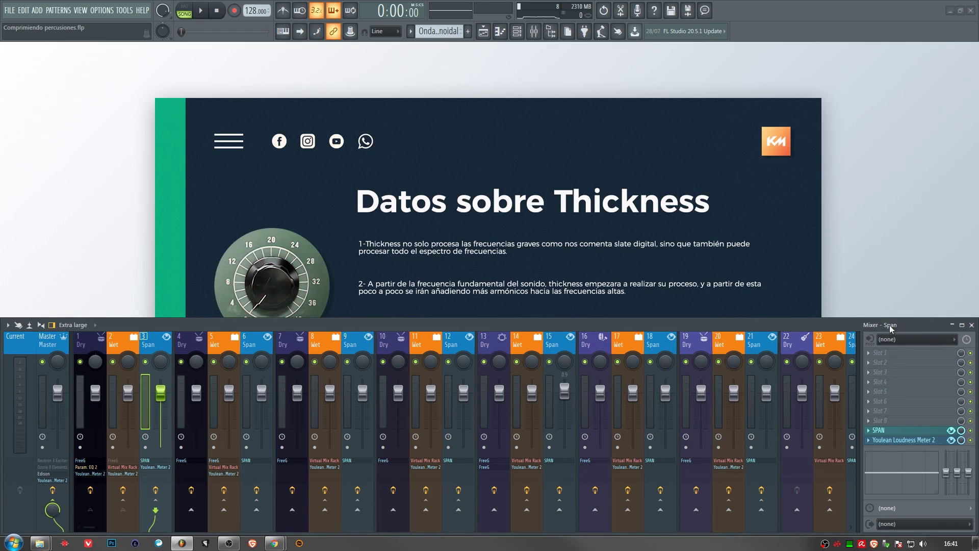
click(971, 325)
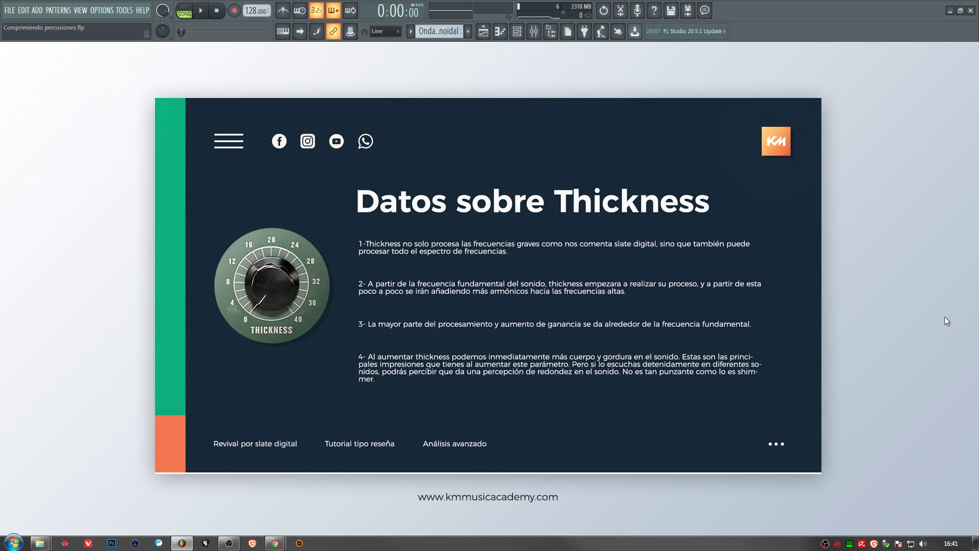
Step: Reopen the mixer with Dry's Fruity parametric EQ 2, Span's SPAN and Wet's Virtual Mix Rack
click(534, 31)
click(899, 372)
click(121, 352)
click(155, 347)
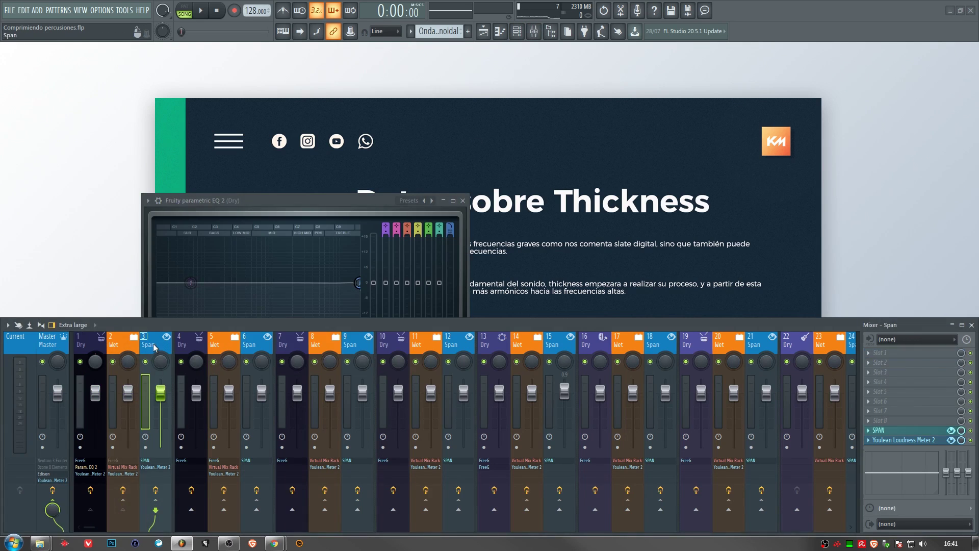
click(904, 431)
click(120, 340)
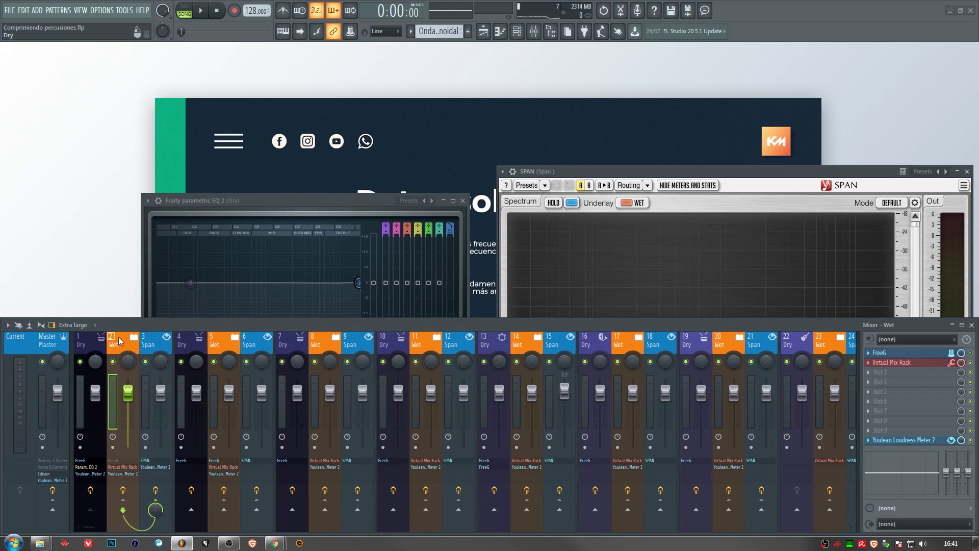
click(924, 363)
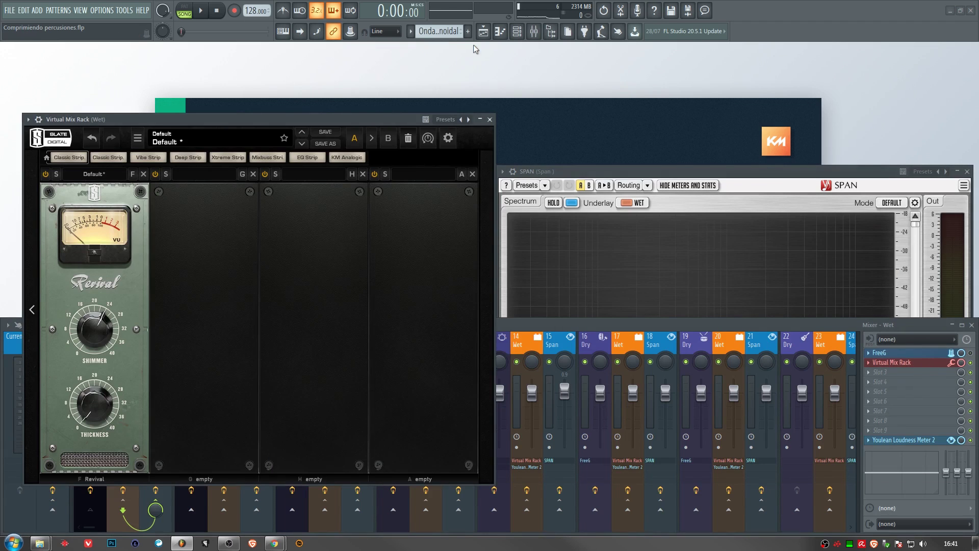
Step: With the drums playing and the Master track muted, set Revival's Shimmer to 40
key(space)
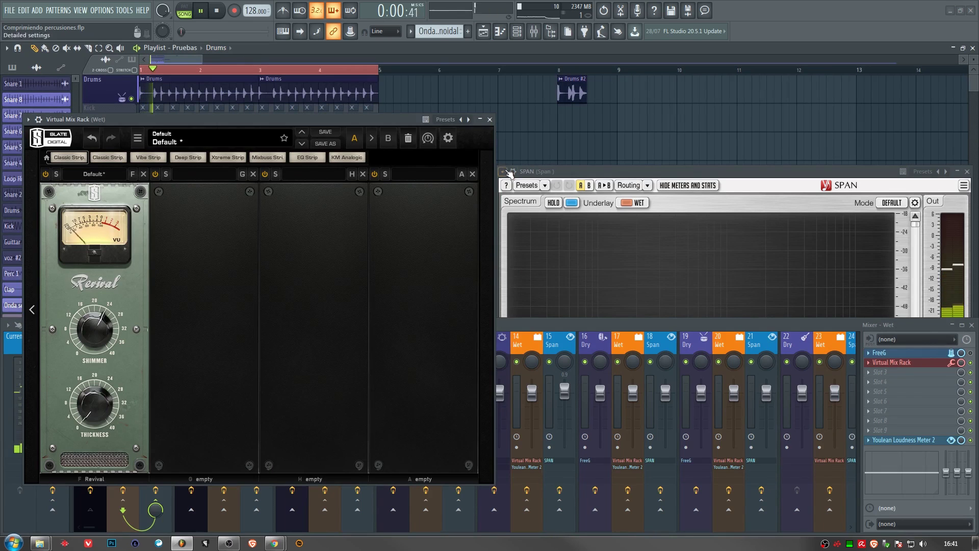
click(510, 174)
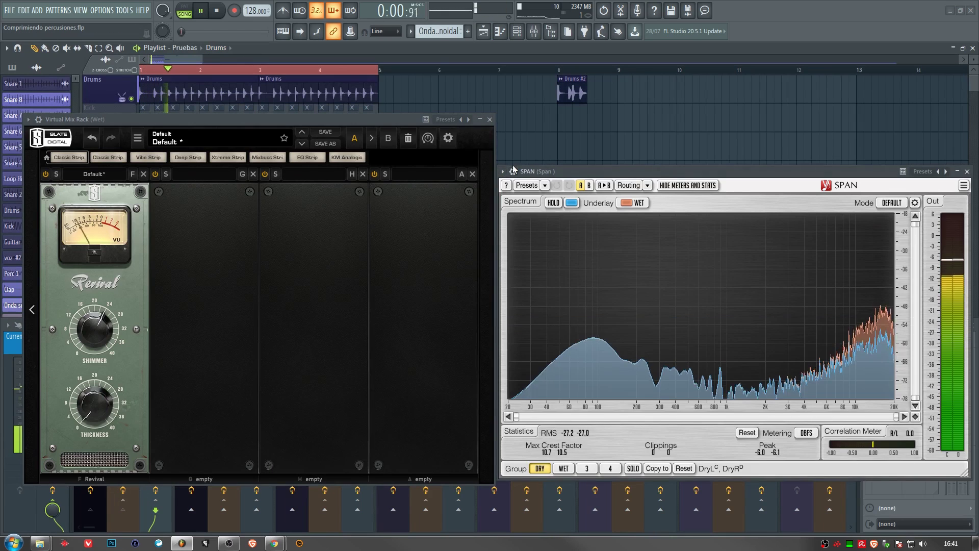
click(928, 496)
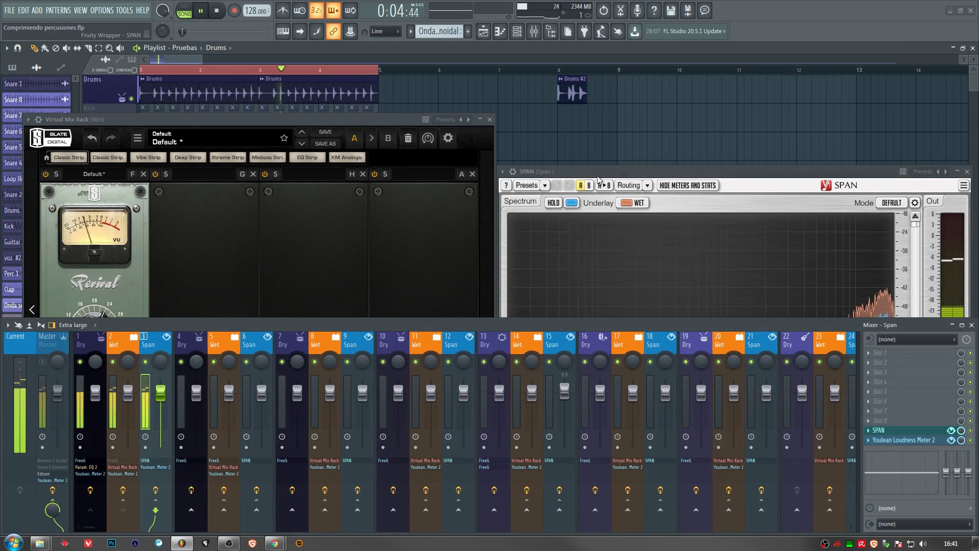
click(599, 180)
click(127, 269)
drag(103, 339, 125, 263)
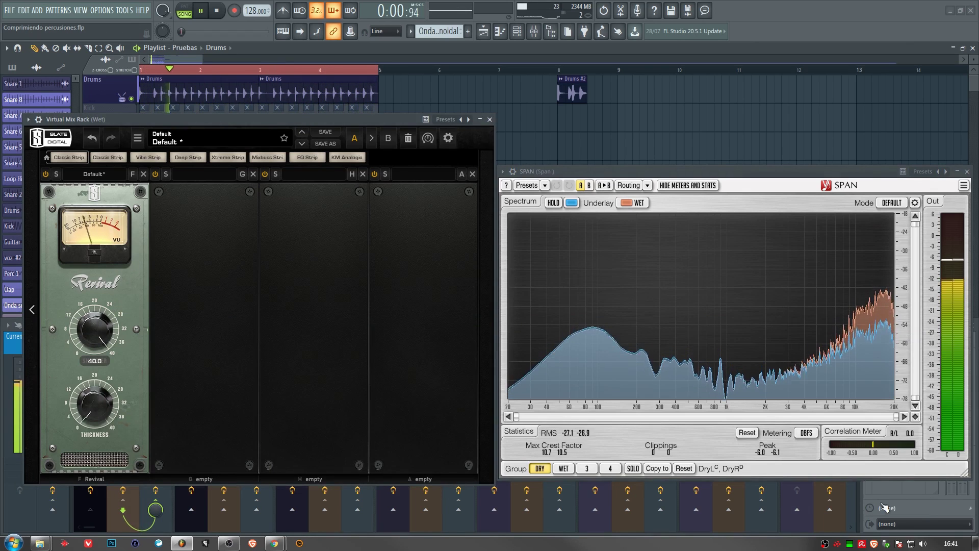
Step: In Dry insert 1's Fruity parametric EQ 2, lower band 7's low-pass cutoff to 2515 Hz and bring SPAN forward
click(914, 495)
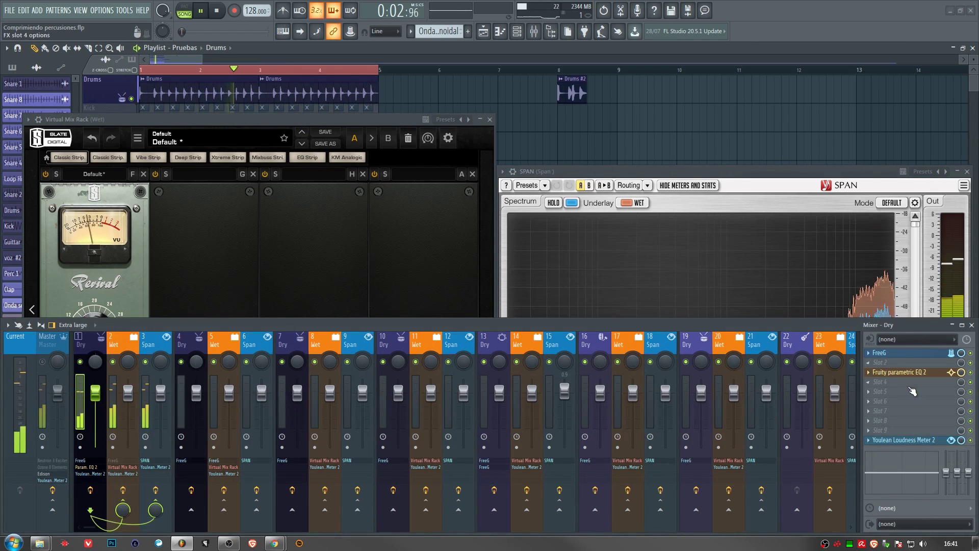
click(899, 372)
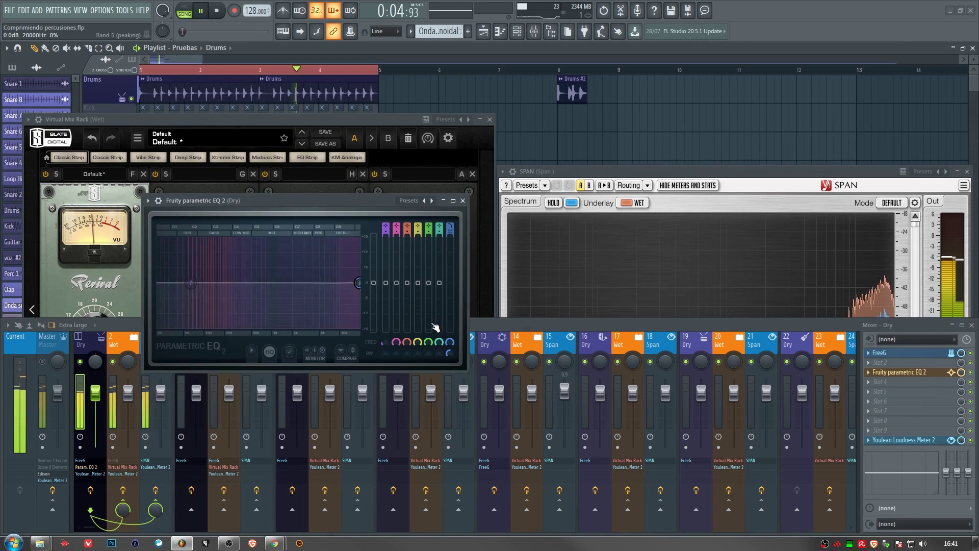
drag(450, 341, 449, 378)
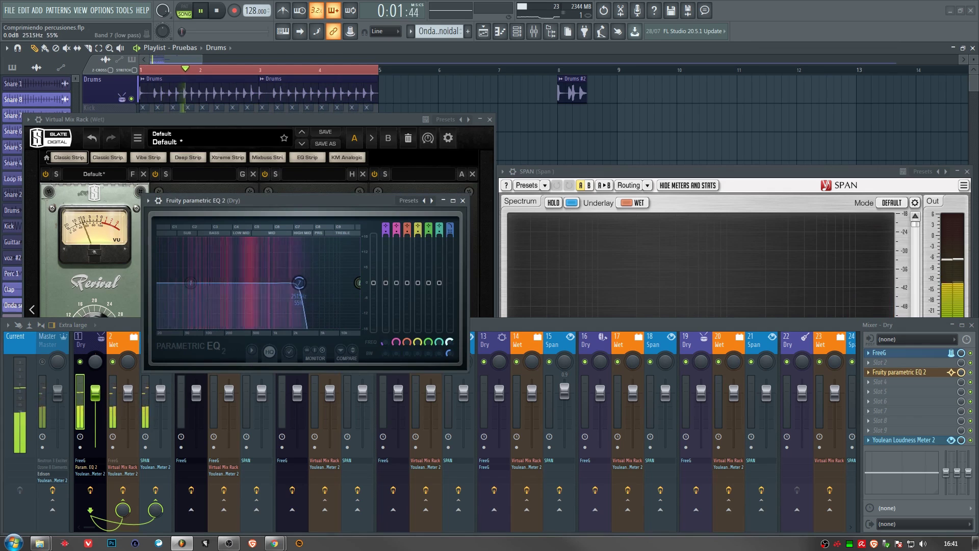
click(620, 332)
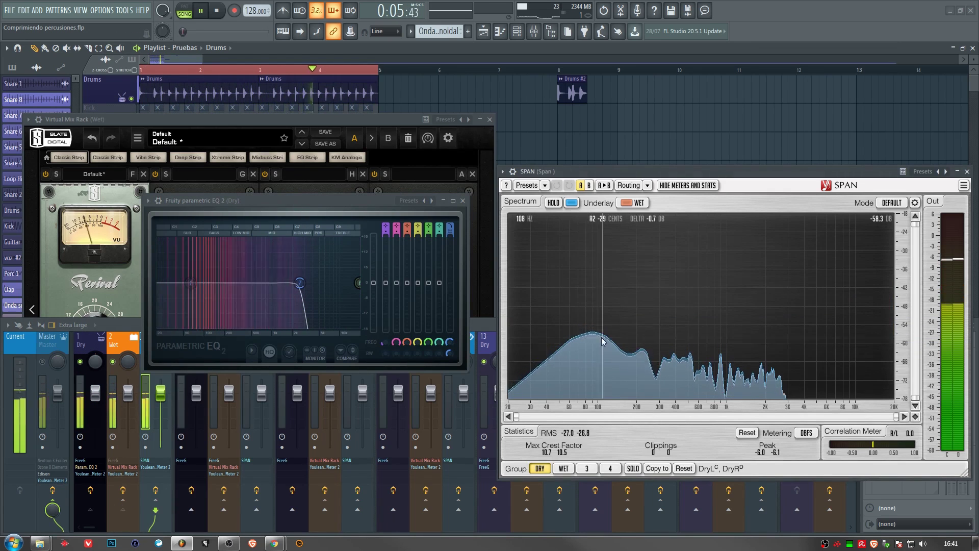
Step: Stop playback, unmute the Master track and hide the playlist
key(space)
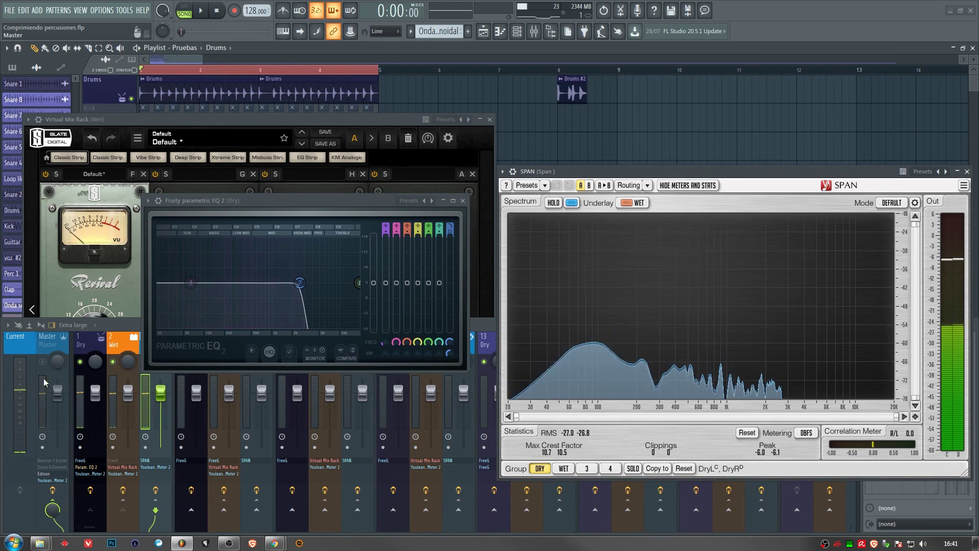
click(44, 382)
click(482, 32)
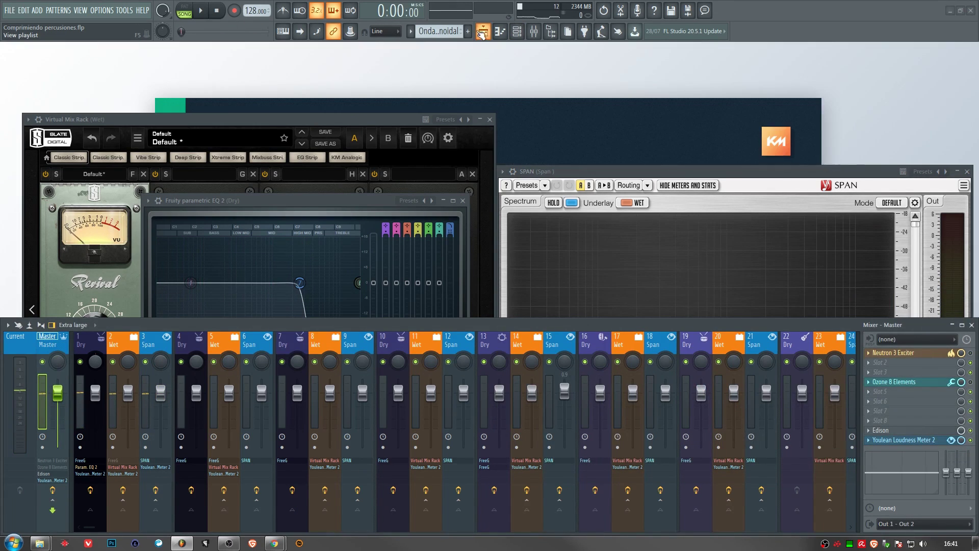
Step: Bypass Fruity parametric EQ 2 on Dry insert 1, and close the mixer and all plugin windows
right_click(98, 356)
click(87, 343)
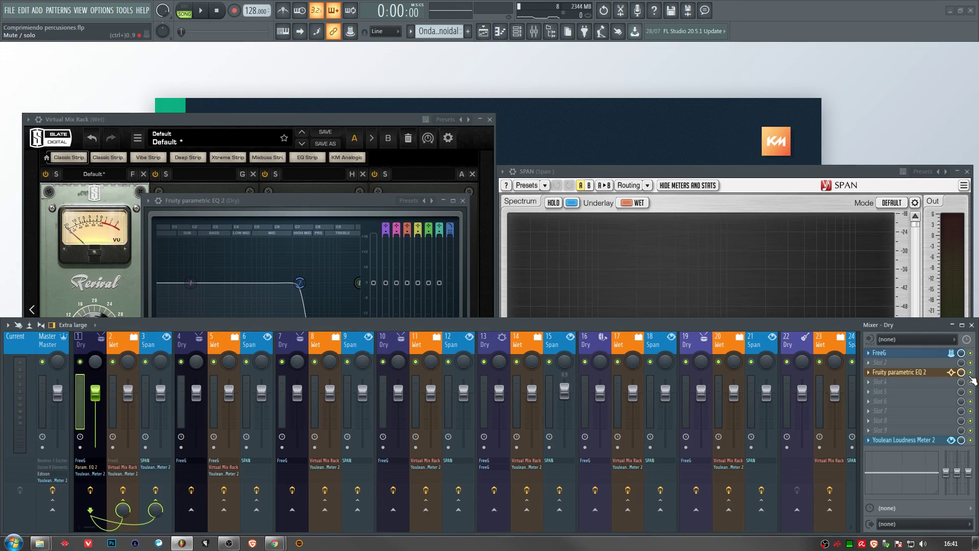
click(972, 325)
click(967, 171)
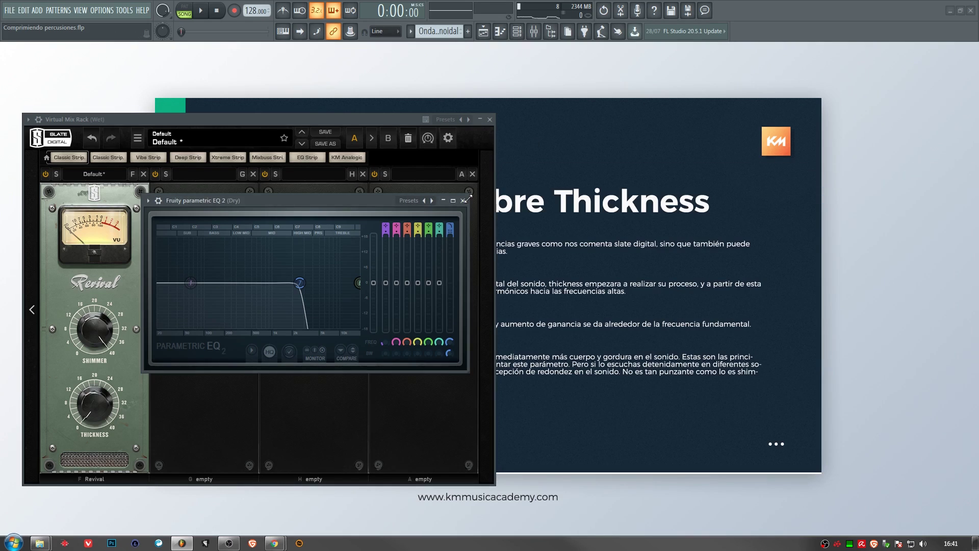
click(464, 201)
click(490, 119)
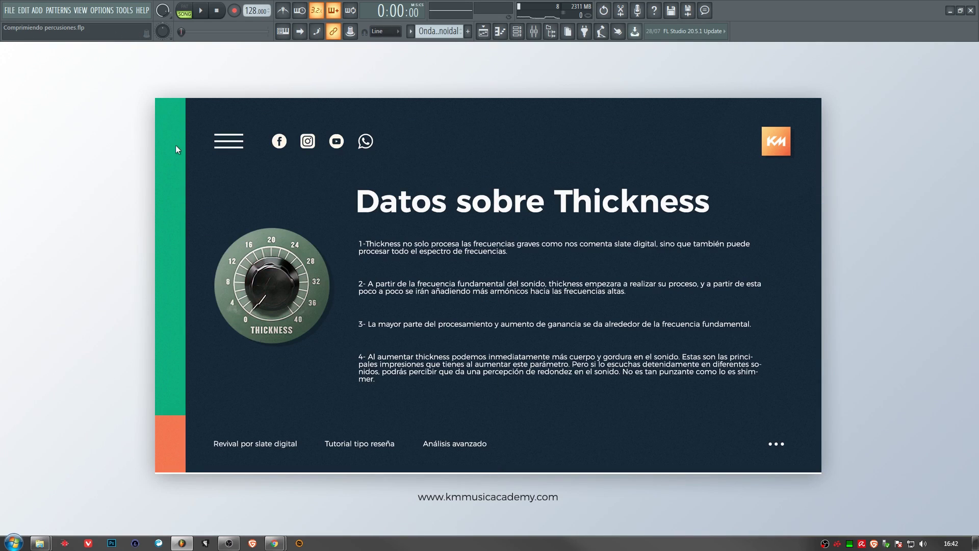
Step: Show the mixer and the playlist again with Wet insert 2 selected
click(534, 31)
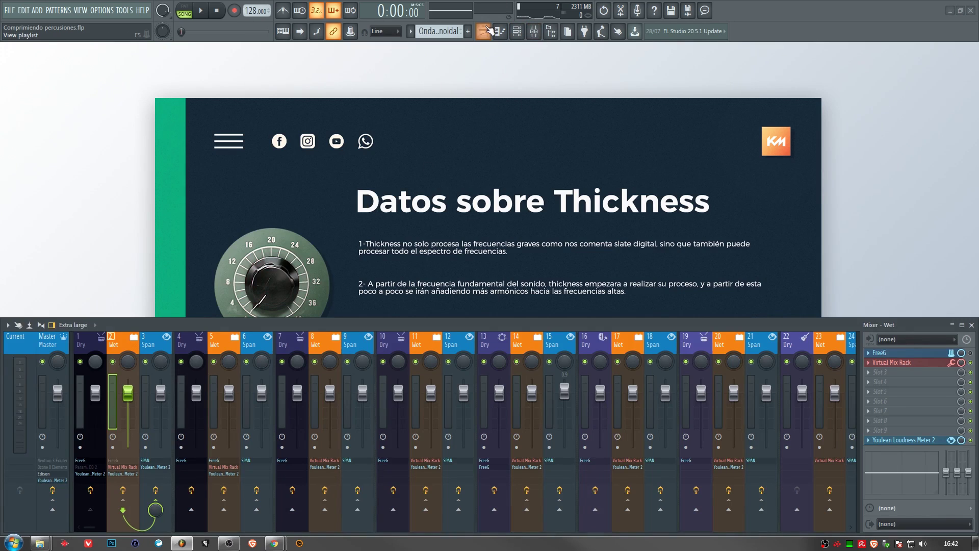
click(484, 31)
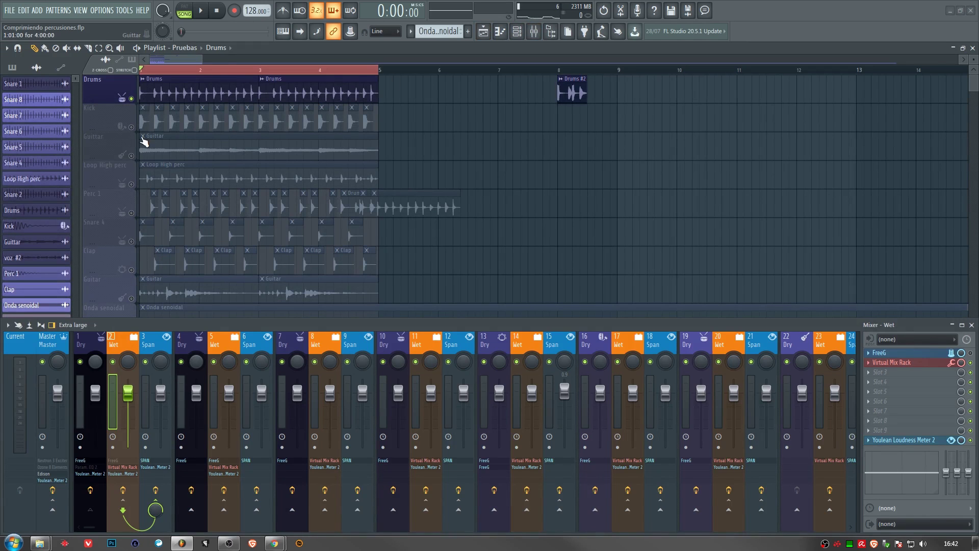
Step: Solo the Loop High perc, Onda senoidal, Drums and Kick playlist tracks one after another
right_click(428, 200)
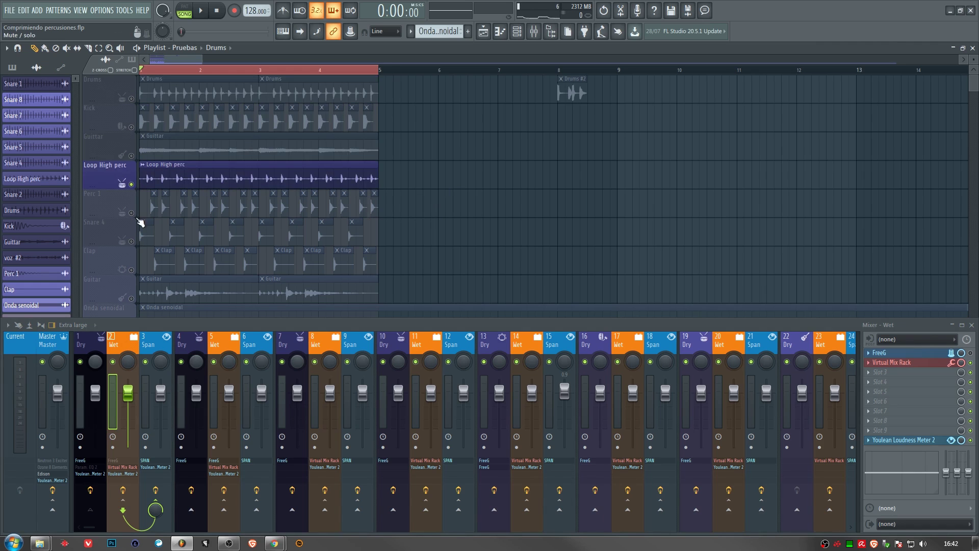
scroll(135, 255, down, 2)
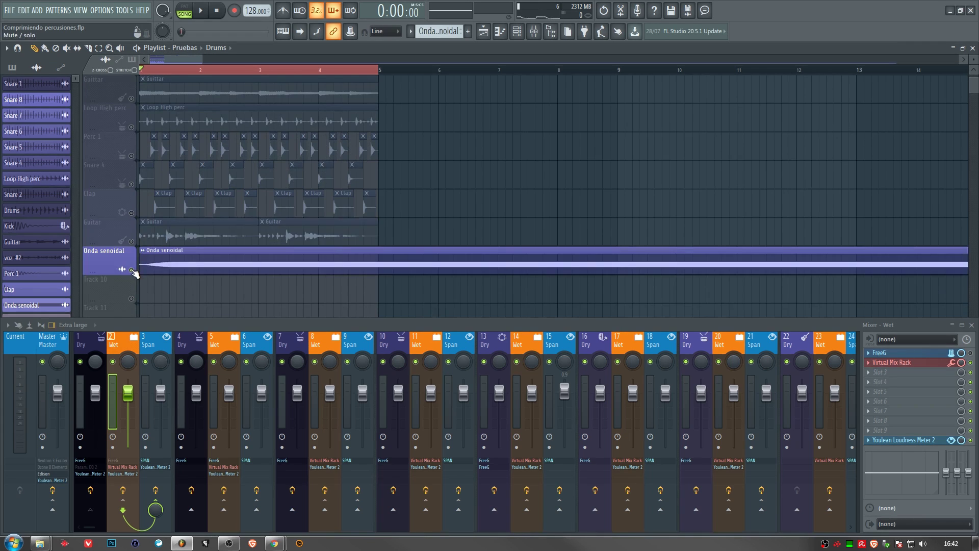
scroll(134, 270, up, 2)
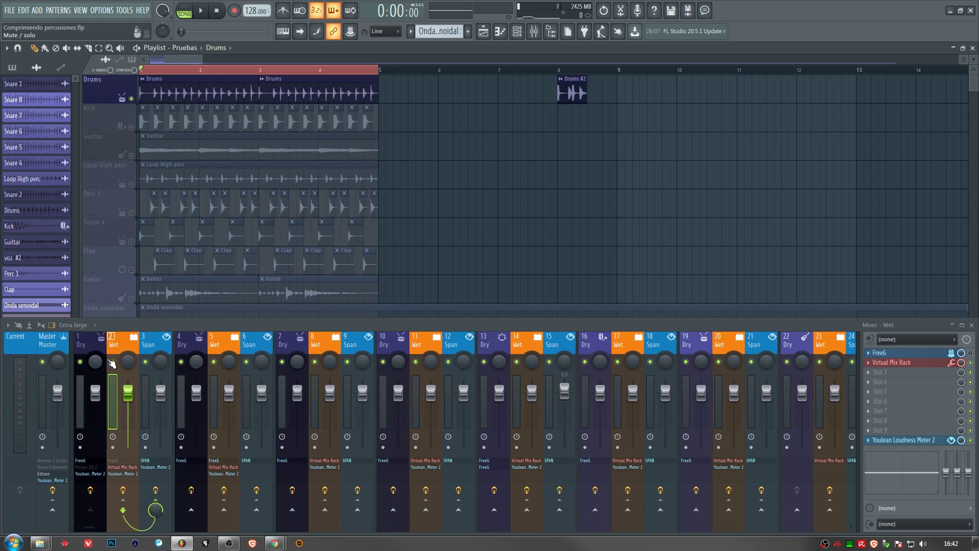
right_click(133, 128)
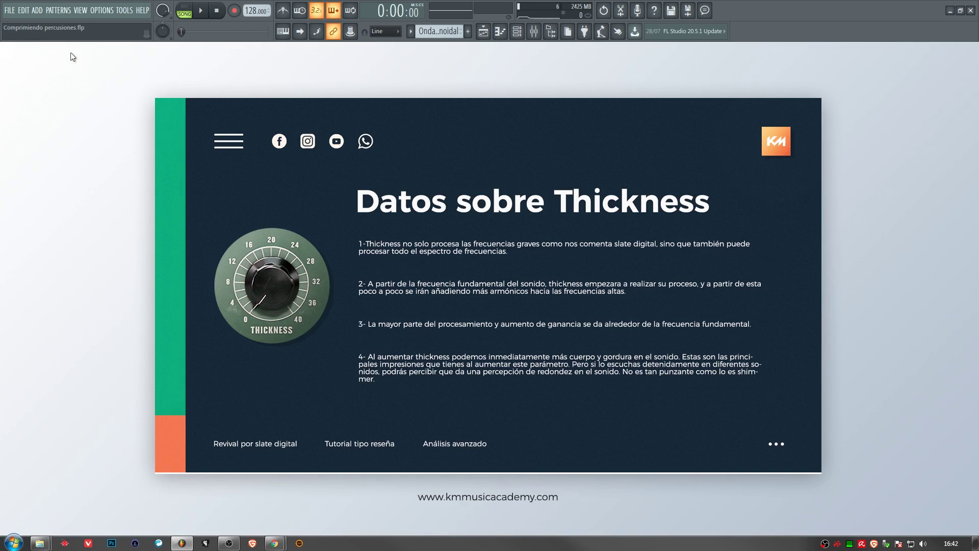
Step: Set the workspace background wallpaper to the image 6-Integrar and save the project
click(80, 10)
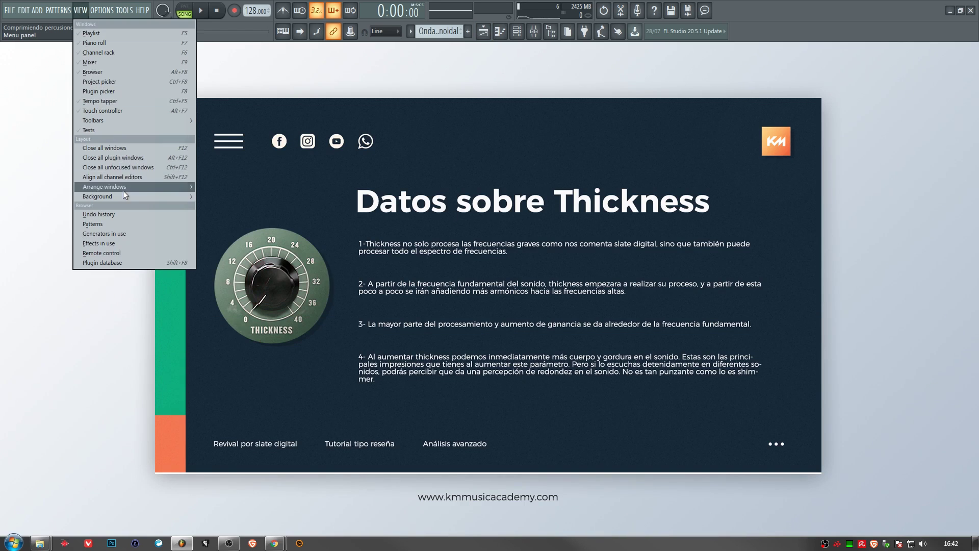
mouse_move(120, 201)
click(236, 198)
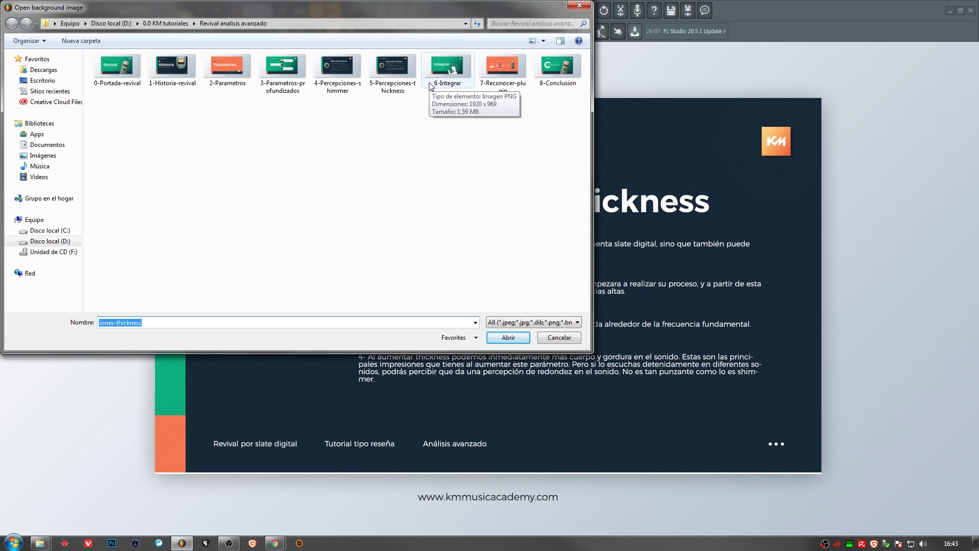
double_click(441, 70)
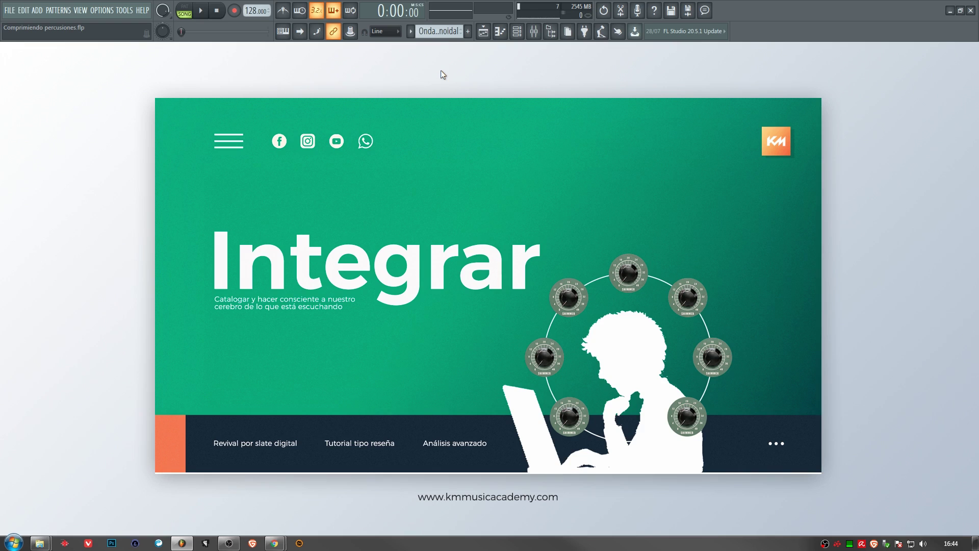
key(ctrl+s)
Step: Change the workspace background wallpaper to the image 7-Reconocer-plugin
click(81, 11)
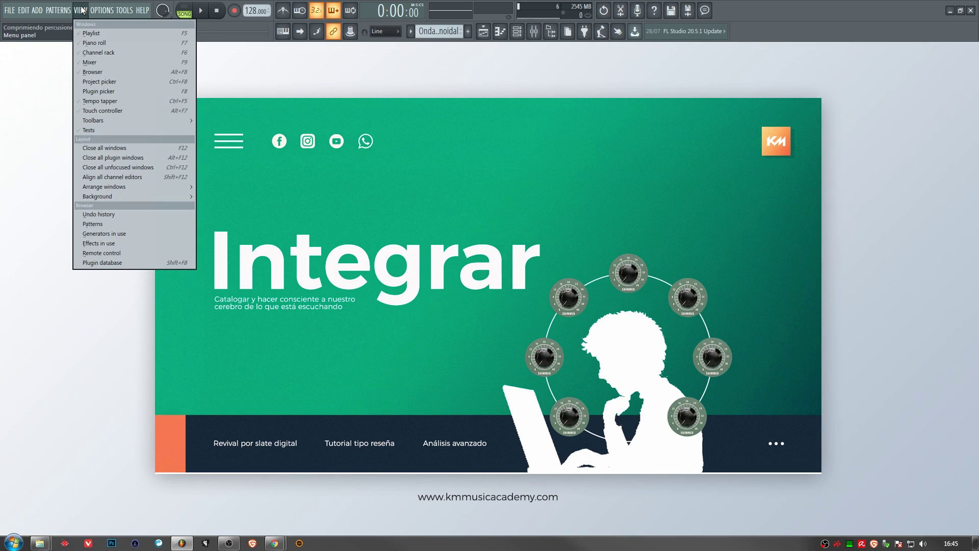
click(81, 11)
click(58, 10)
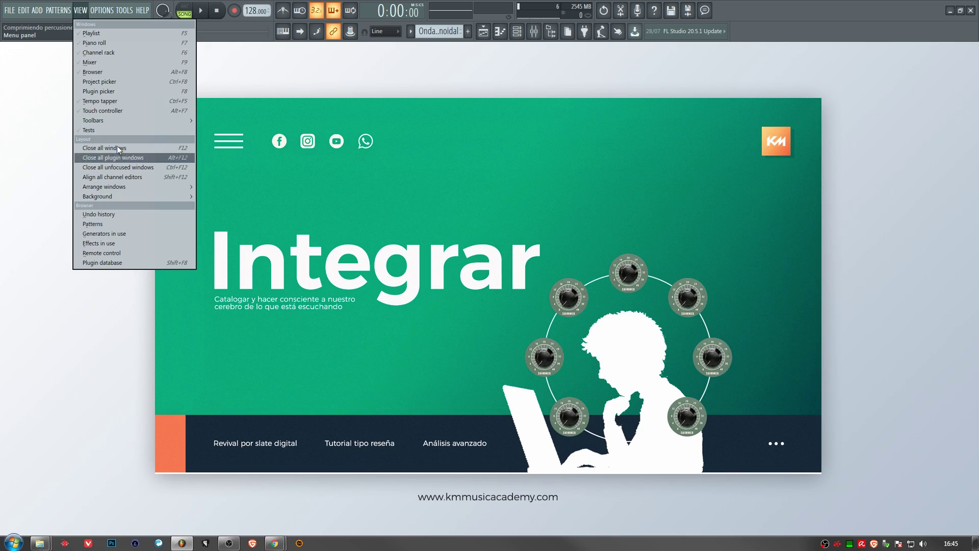
mouse_move(138, 197)
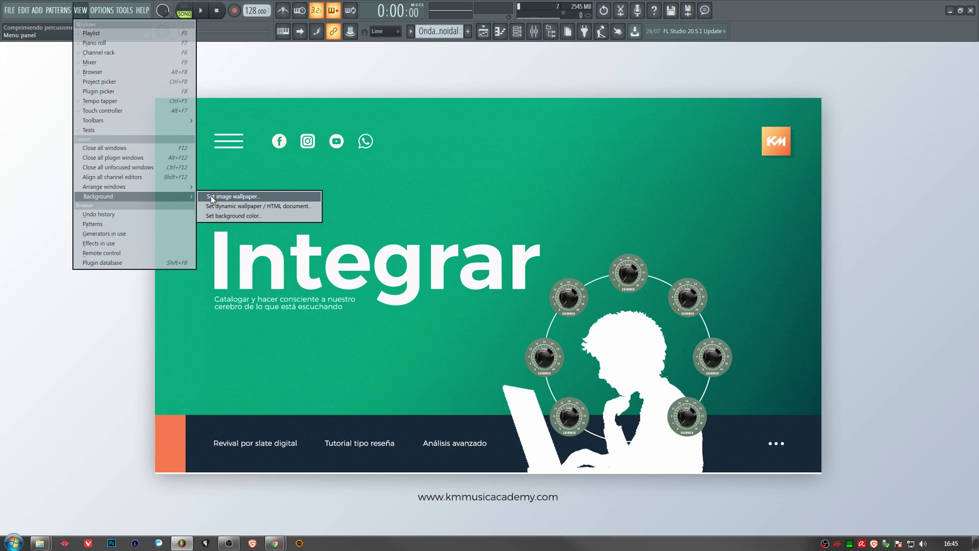
click(211, 195)
click(513, 68)
double_click(513, 65)
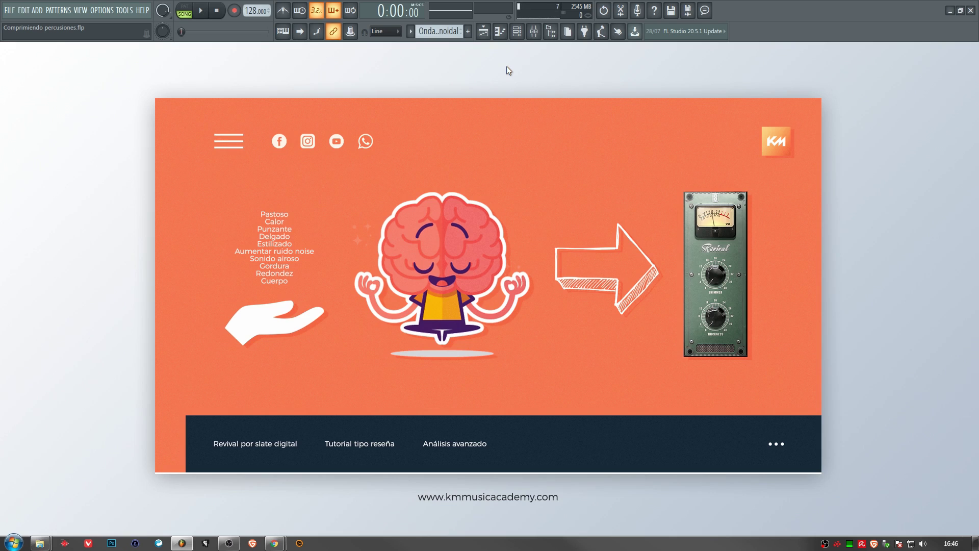
Step: Show the playlist and mixer, solo the Drums playlist track, and close both windows
click(484, 31)
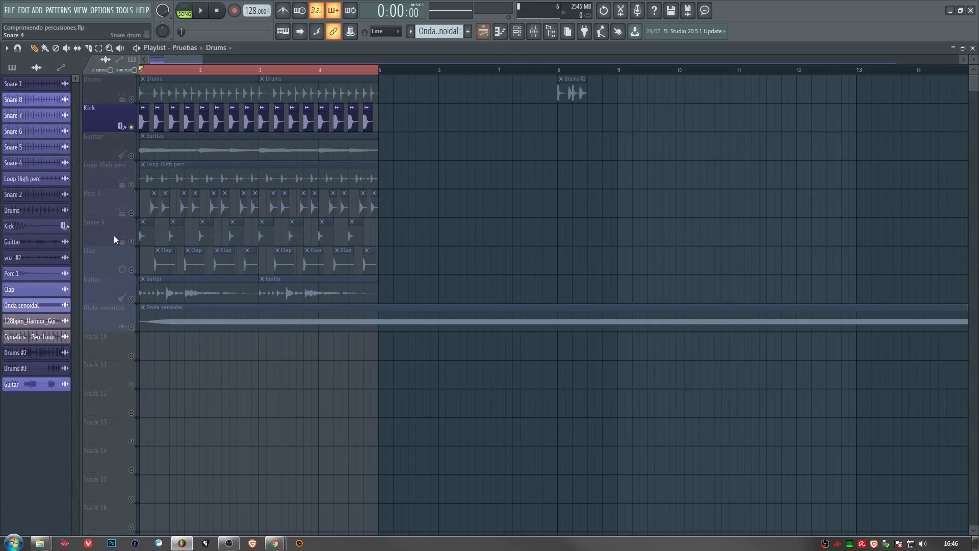
click(533, 32)
click(138, 99)
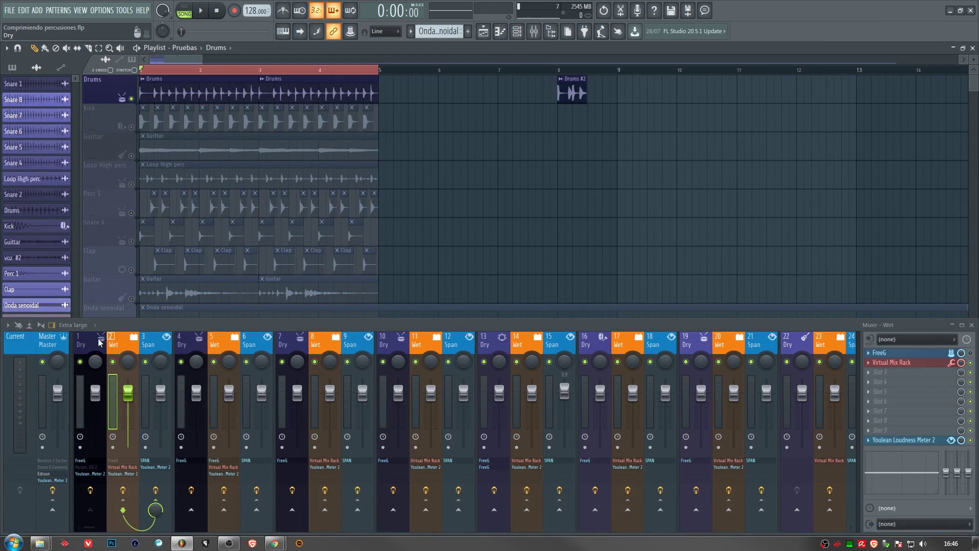
click(482, 31)
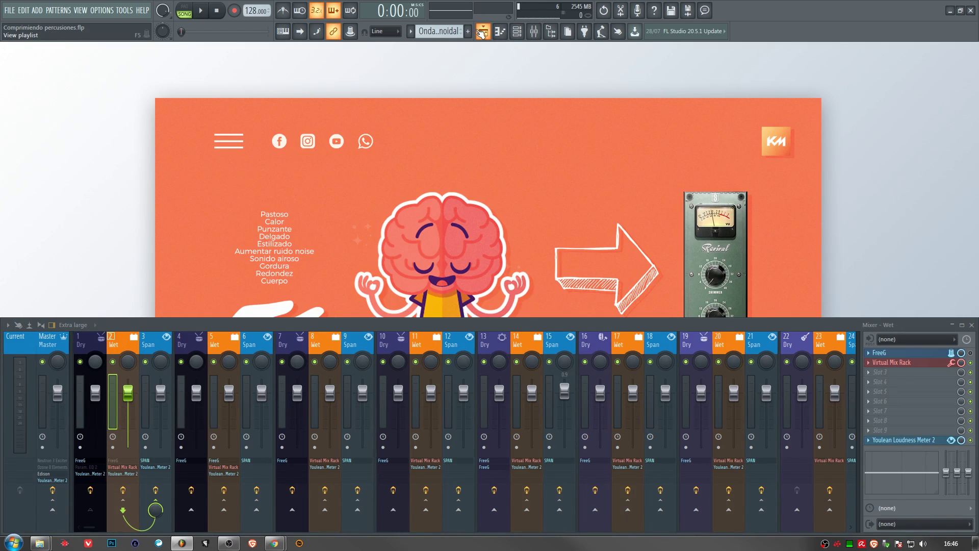
click(970, 326)
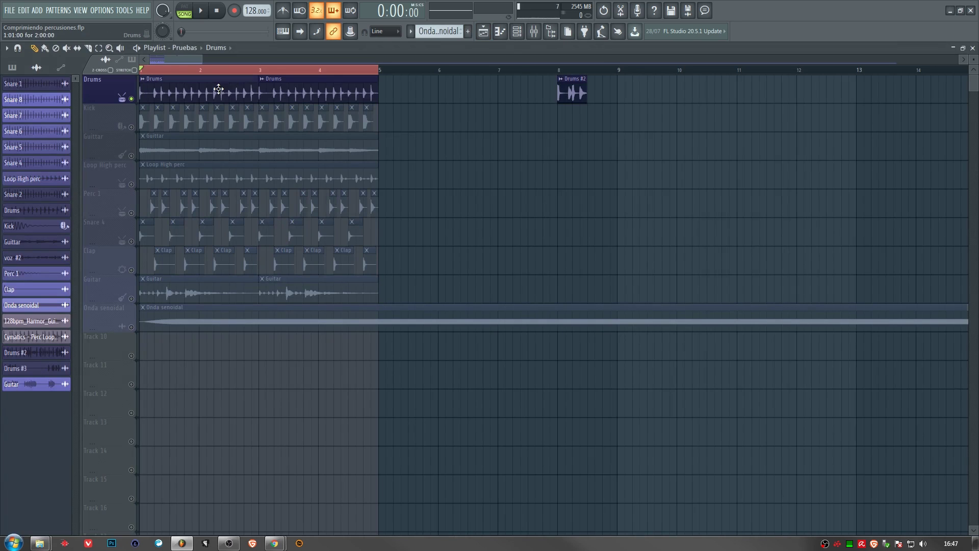
Step: Open the channel settings of the first Drums clip in the playlist, move the window clear of the edge, and close it
double_click(219, 89)
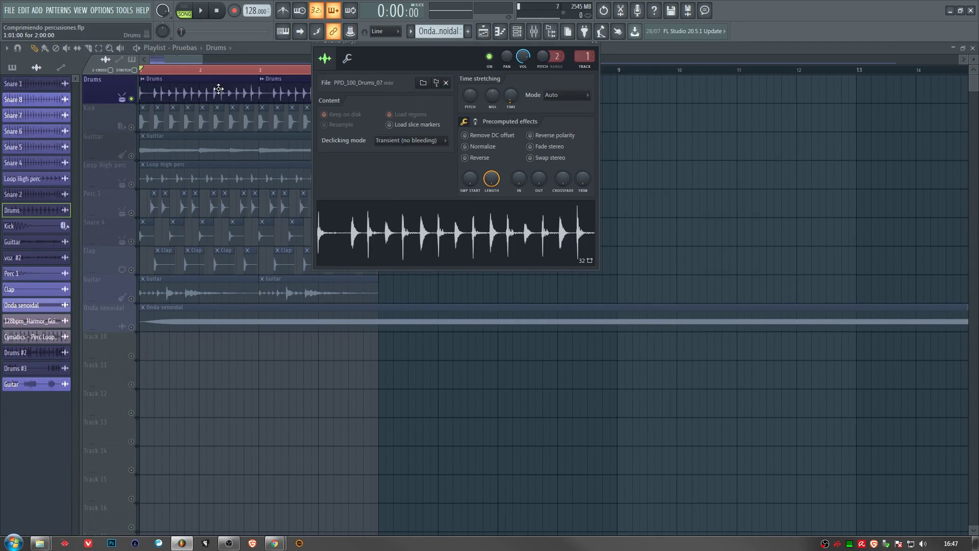
drag(412, 46, 405, 108)
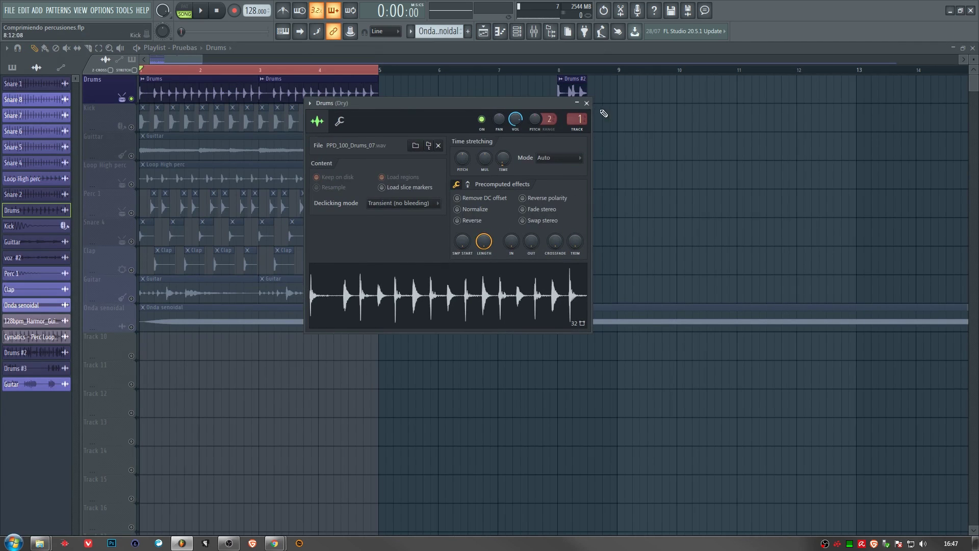
click(586, 103)
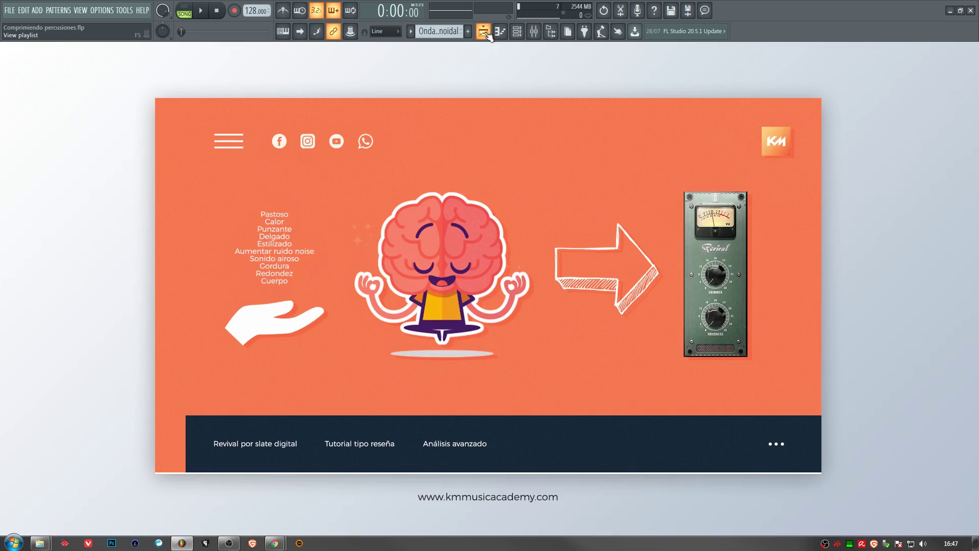
Step: Add a new pattern, keeping its default name
click(468, 31)
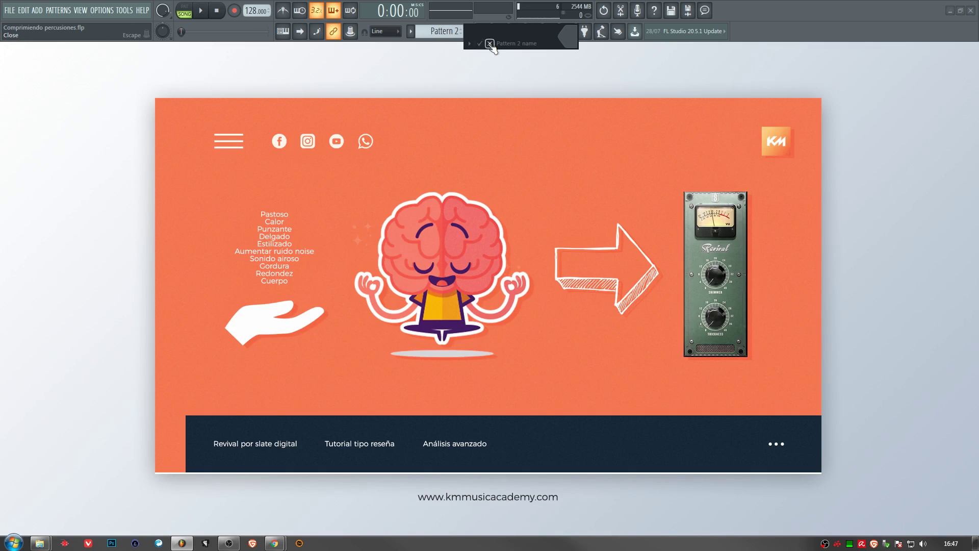
key(Return)
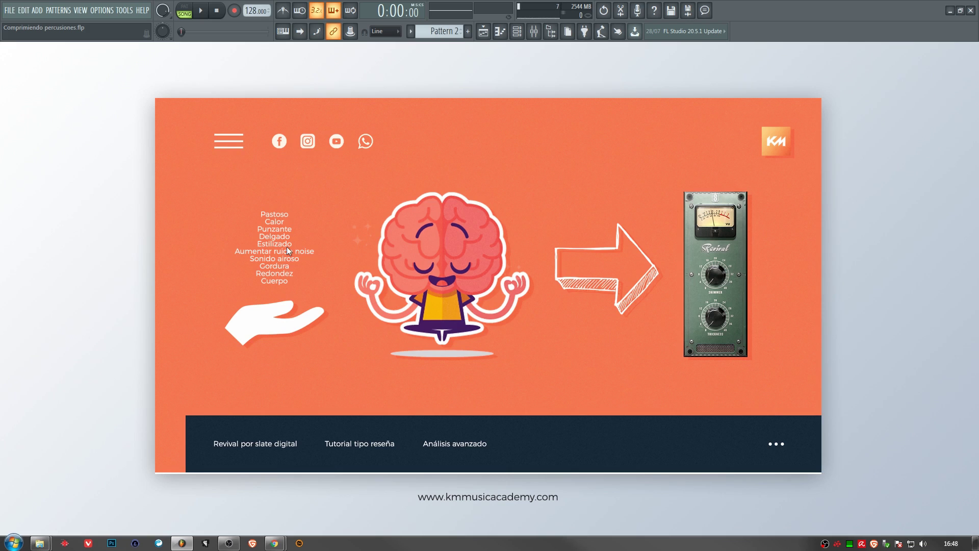
Step: Change the workspace background wallpaper to the image 8-Conclusion
click(101, 10)
mouse_move(49, 18)
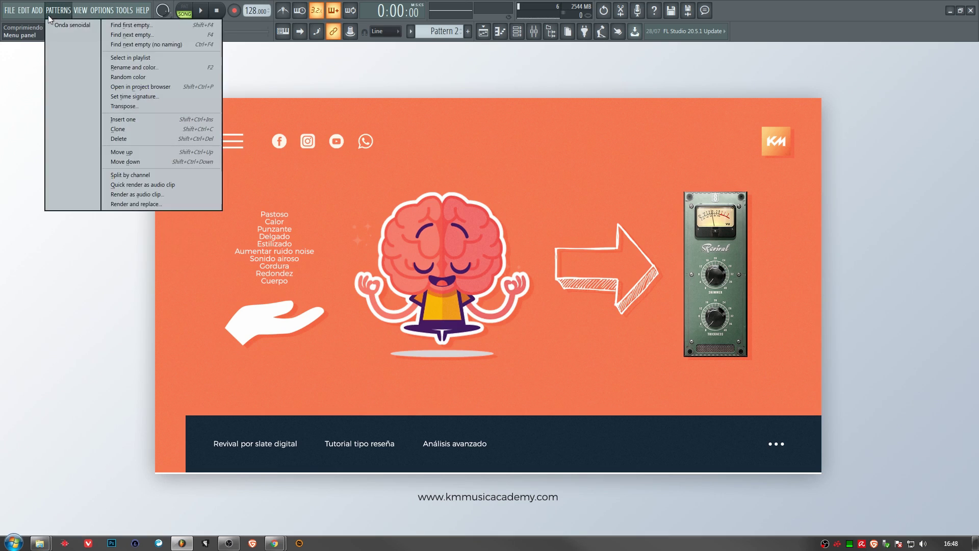
mouse_move(80, 10)
mouse_move(118, 197)
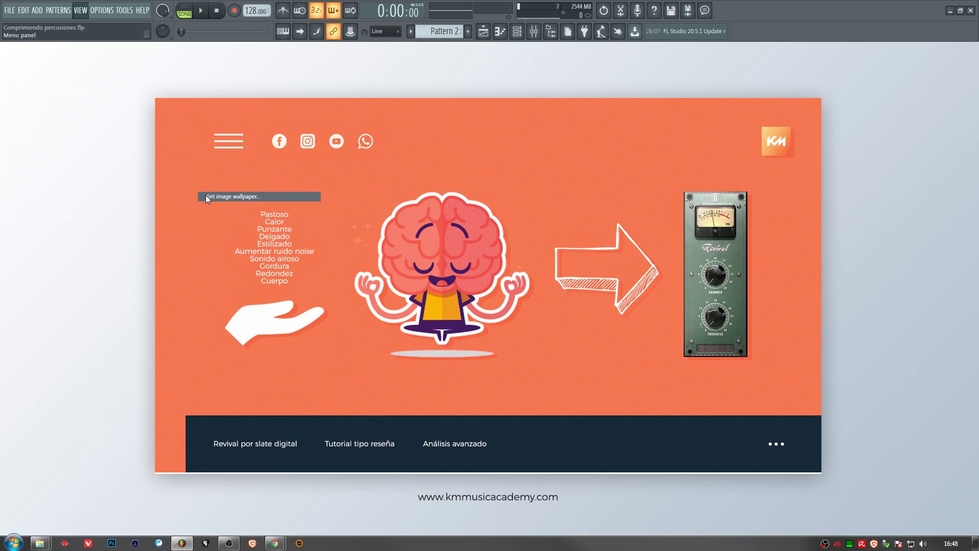
click(207, 197)
click(559, 72)
double_click(560, 72)
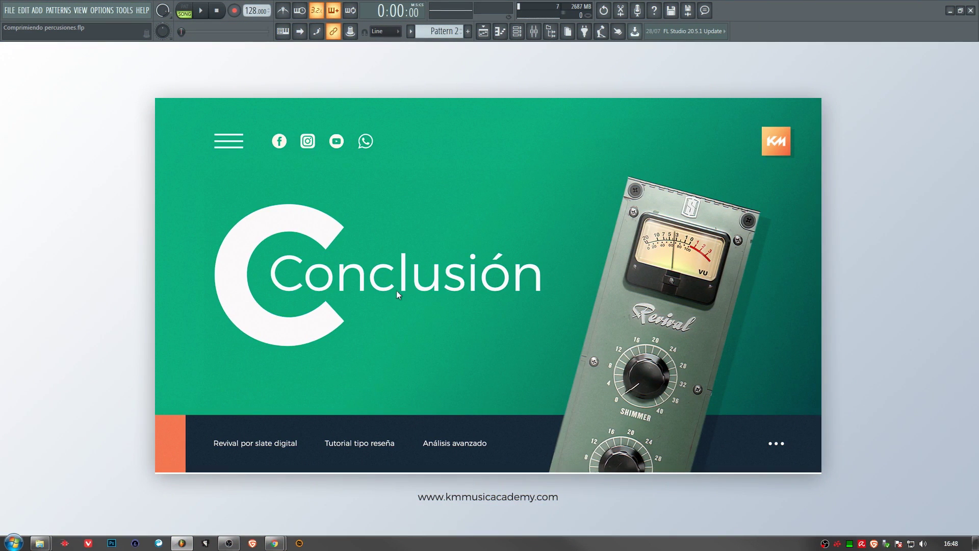
Step: Switch to OBS to check the running recording and minimise its window to return to FL Studio
click(230, 543)
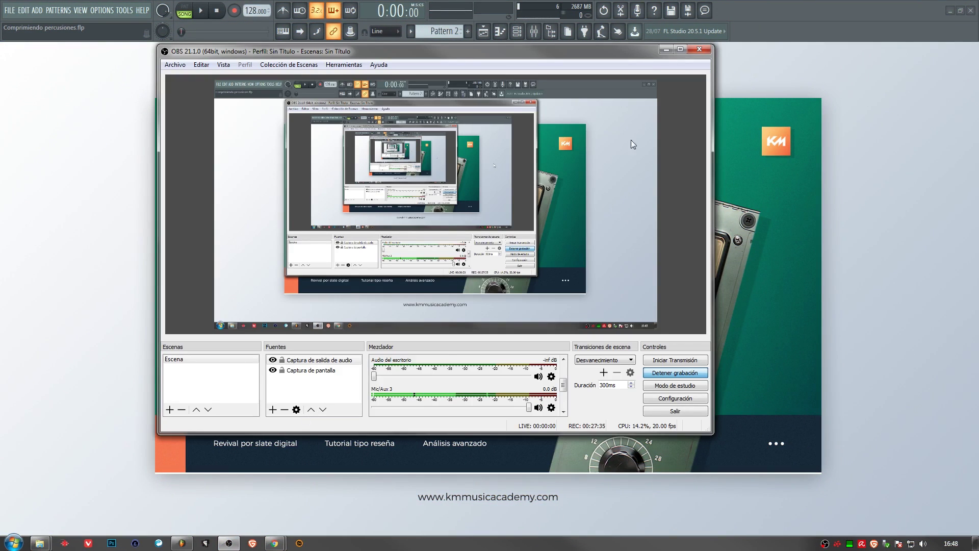
click(665, 50)
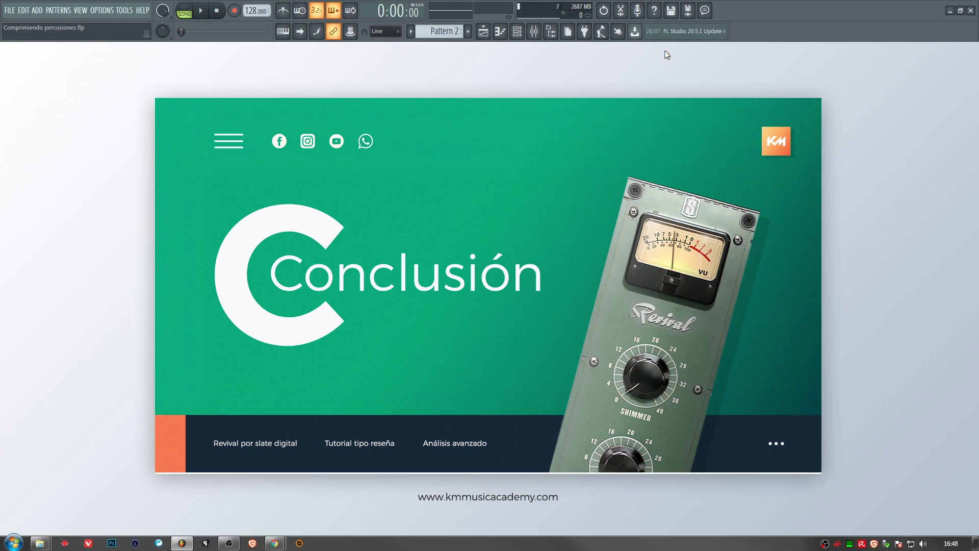